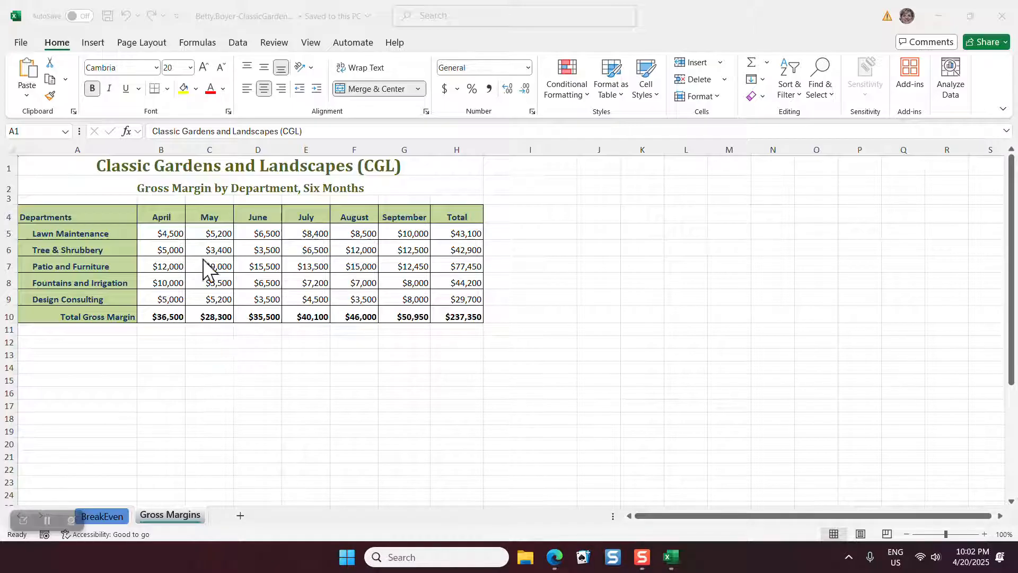
Insert a clustered column chart from the department and monthly data in A4:G9, excluding the totals
left_click(69, 212)
left_click_drag(69, 213, 418, 298)
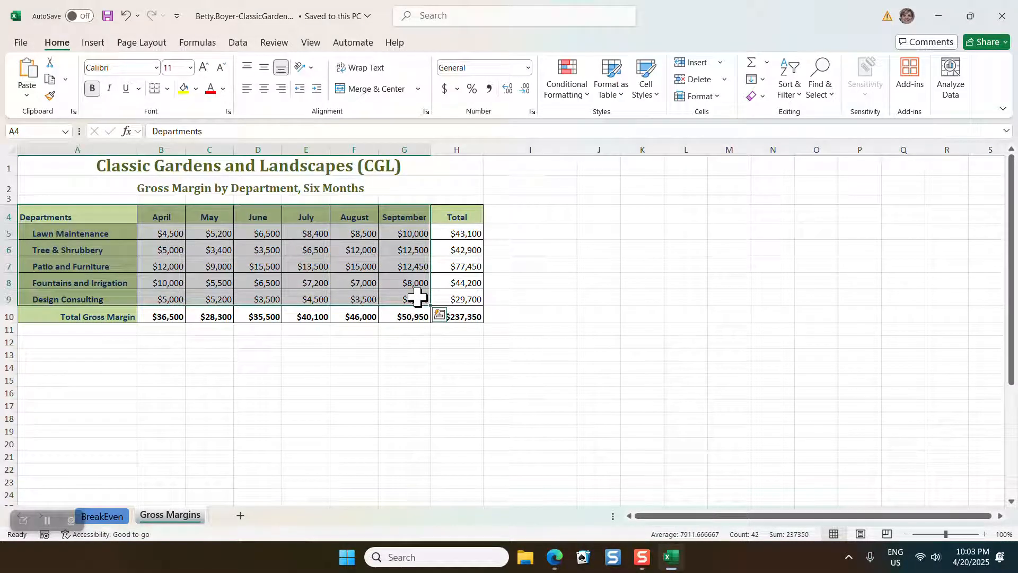
left_click(440, 316)
left_click(370, 345)
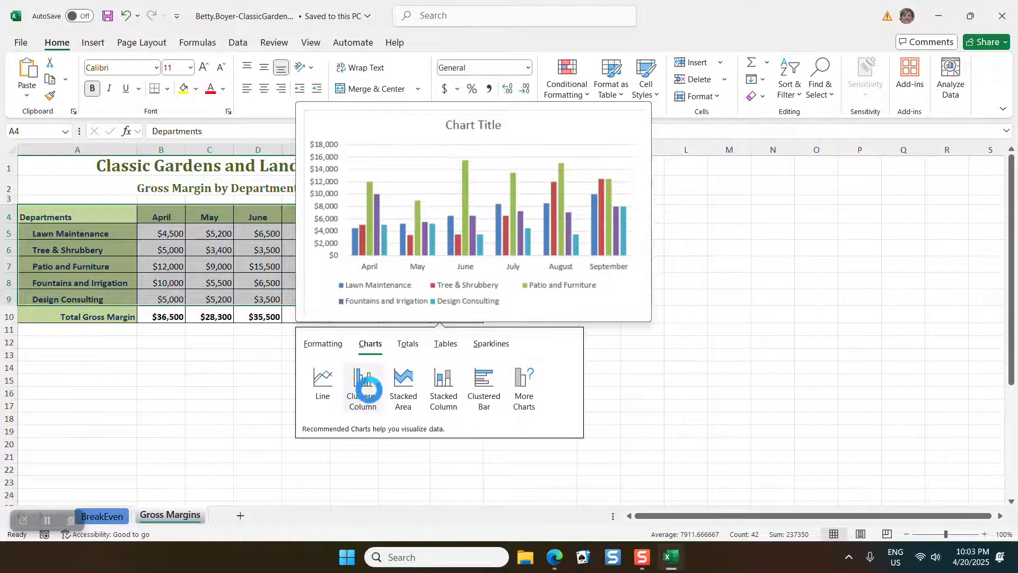
left_click(366, 381)
Move the chart below the table to start at A12 and enlarge it to span columns A to H, down to row 30
mouse_move(649, 359)
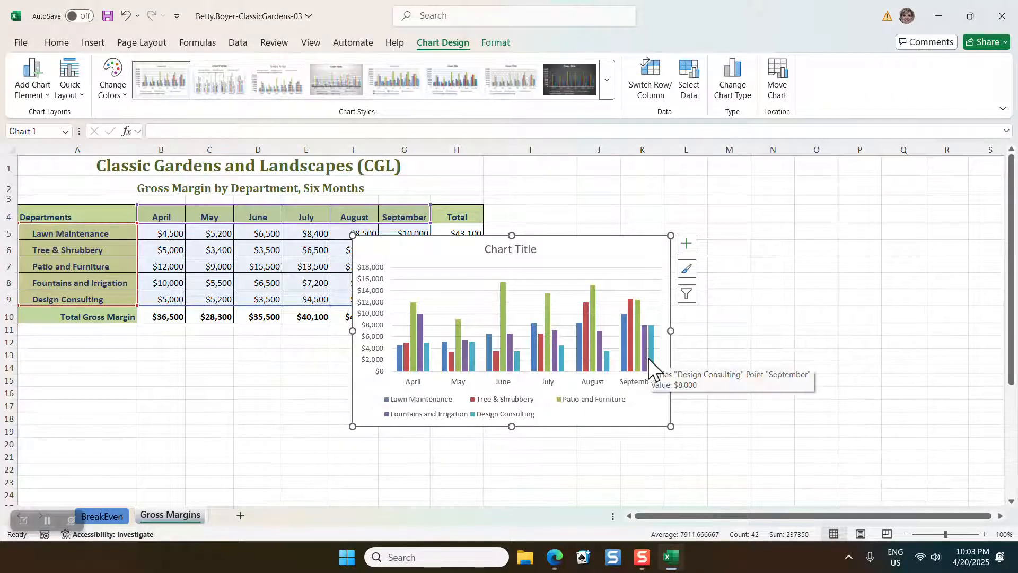
scroll(812, 353, "down", 2)
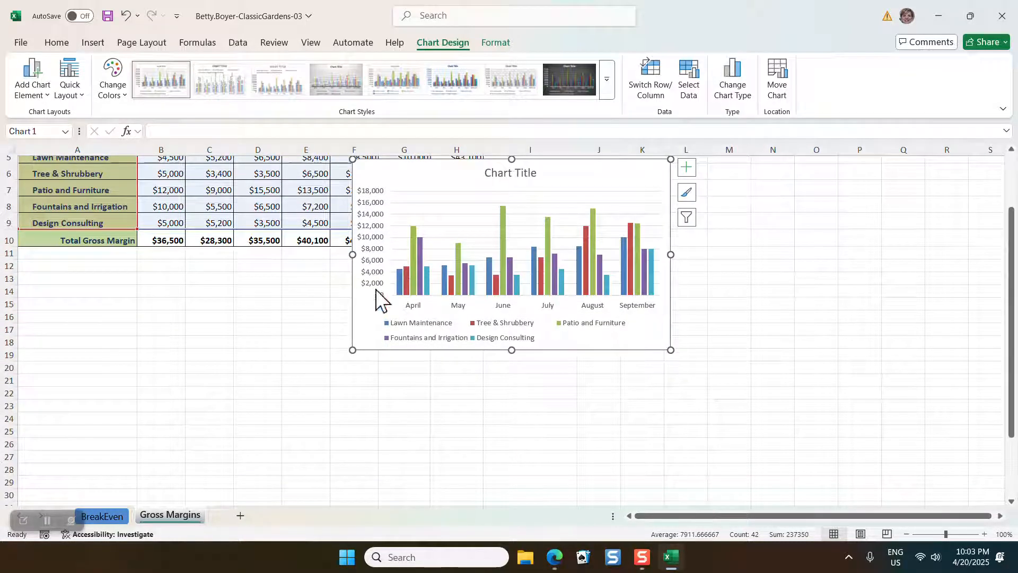
left_click_drag(350, 287, 2, 390)
left_click_drag(456, 180, 114, 279)
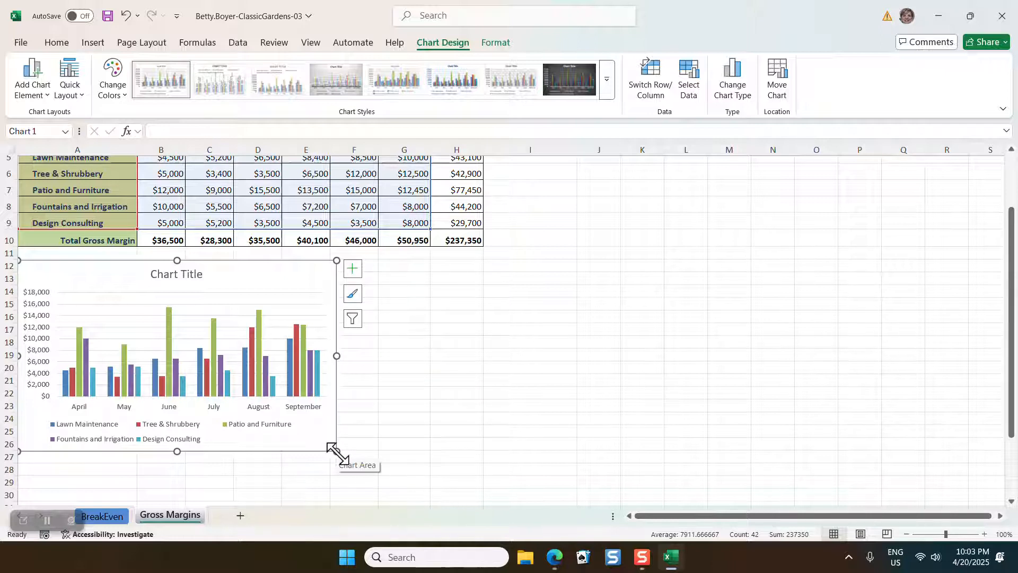
left_click_drag(336, 451, 482, 443)
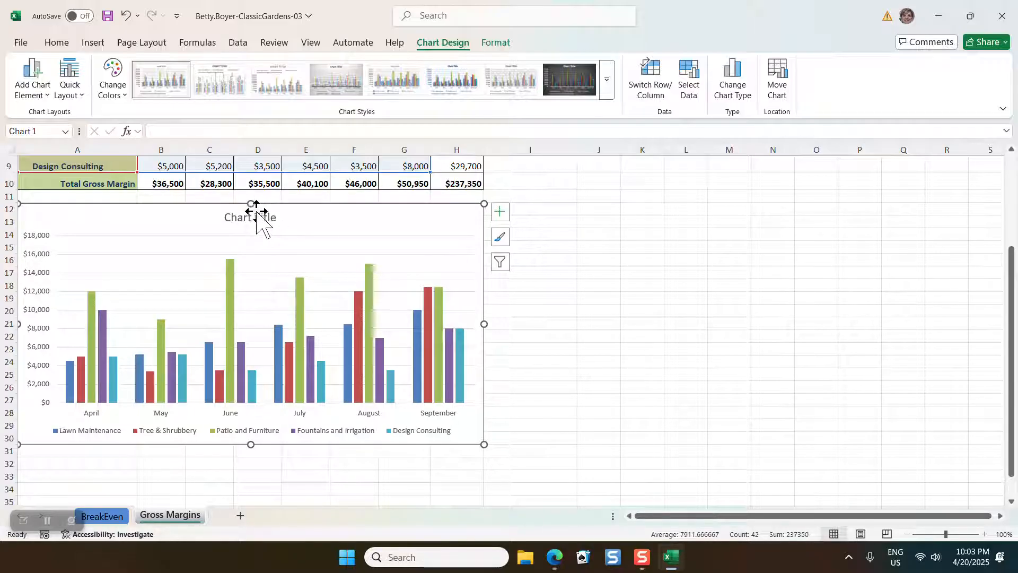
Replace the placeholder chart title with "CGL Gross Margin in Dollars"
left_click(265, 217)
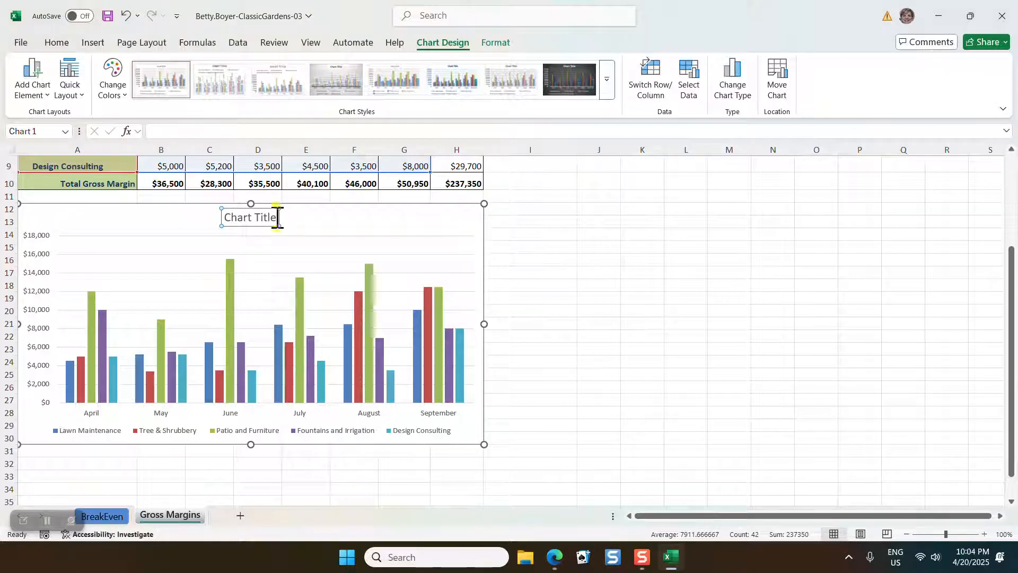
left_click_drag(277, 218, 209, 218)
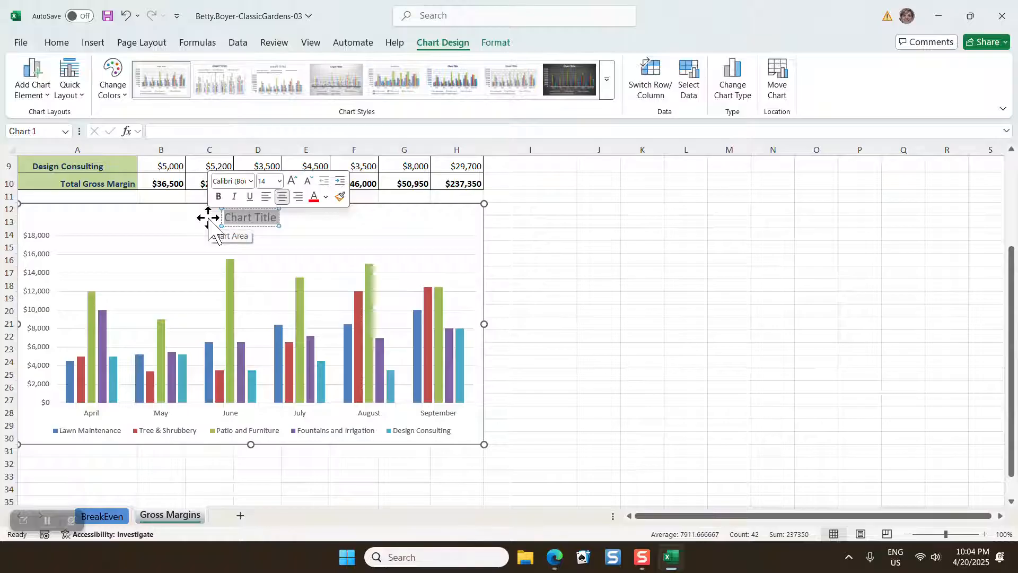
type("CGL")
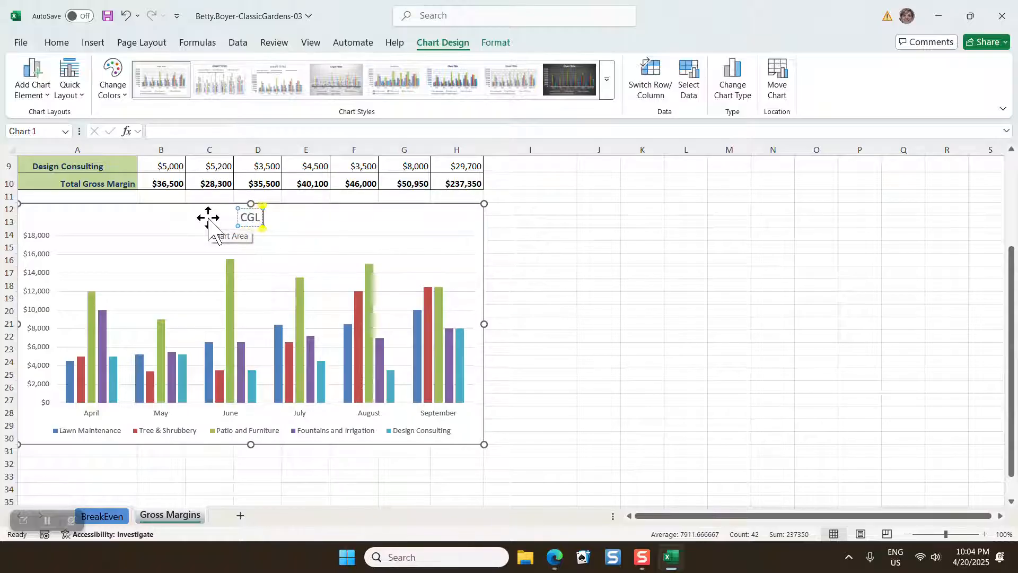
type(" Gross")
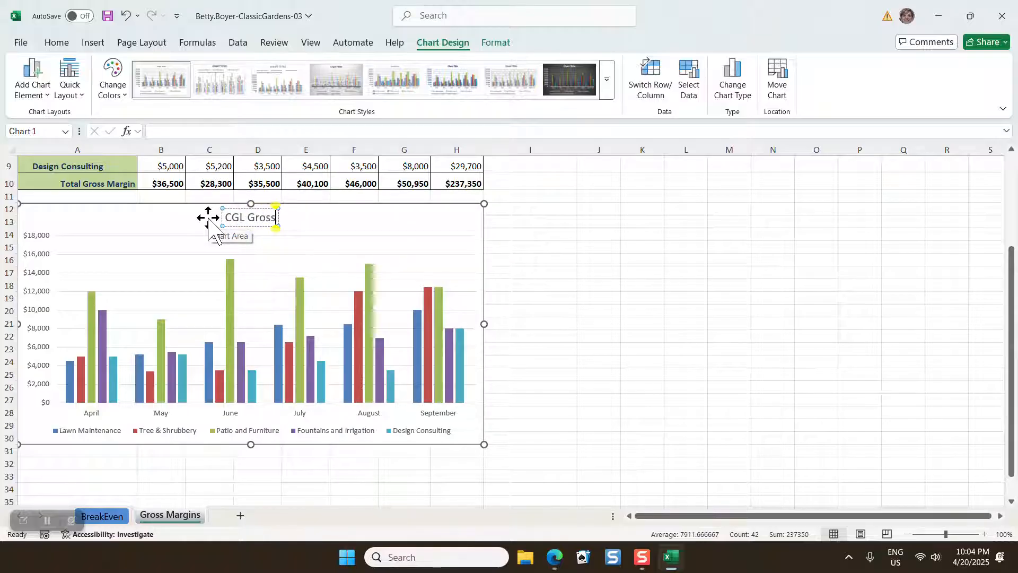
type(" Margin in Doll")
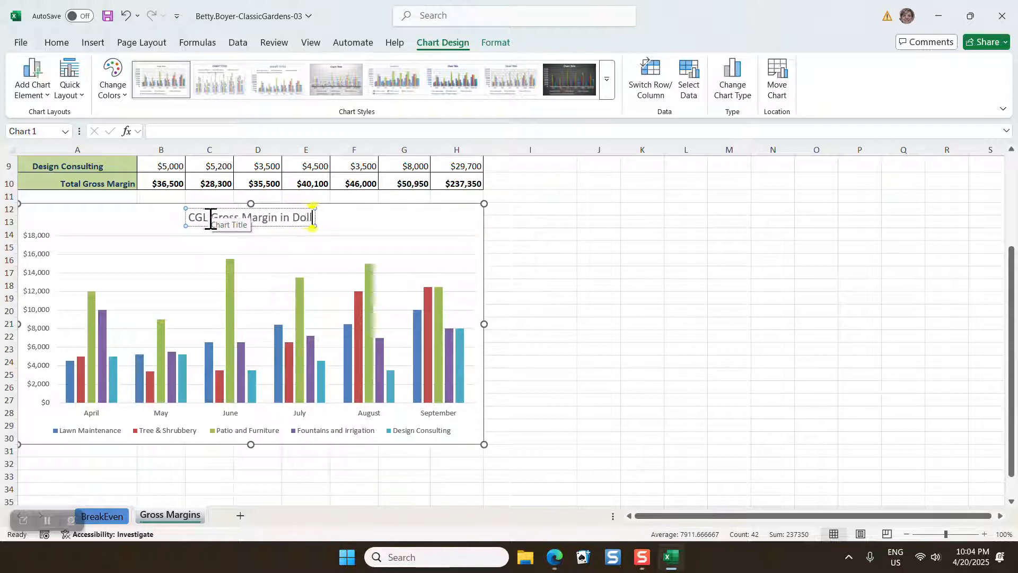
type("ars")
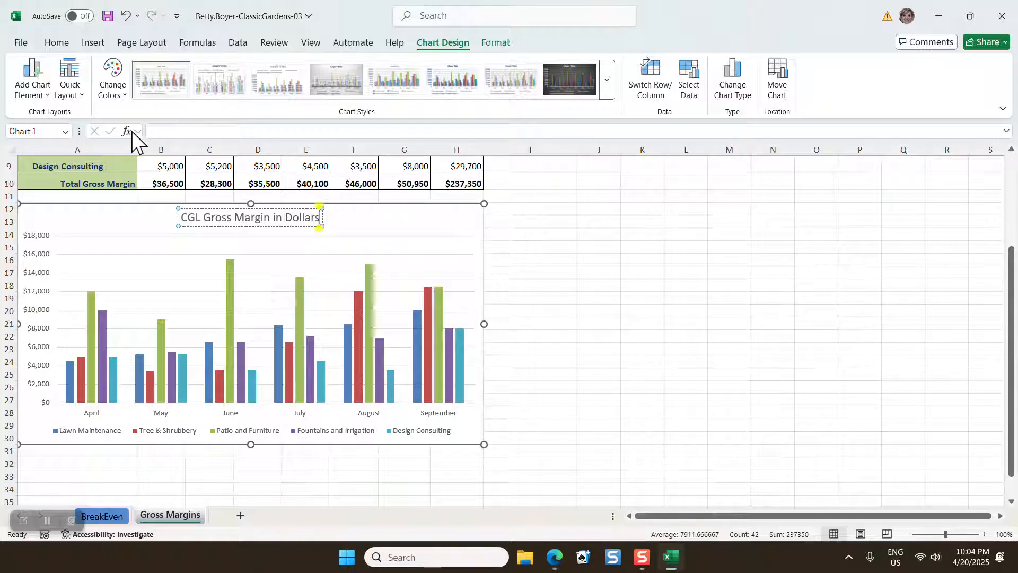
left_click(175, 131)
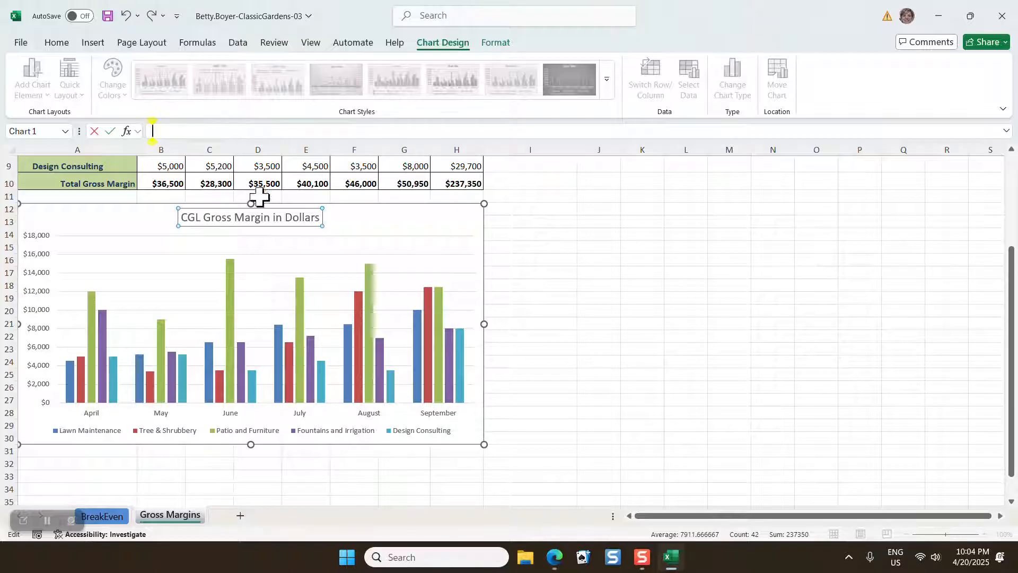
left_click(321, 219)
key("ctrl+a")
key("Delete")
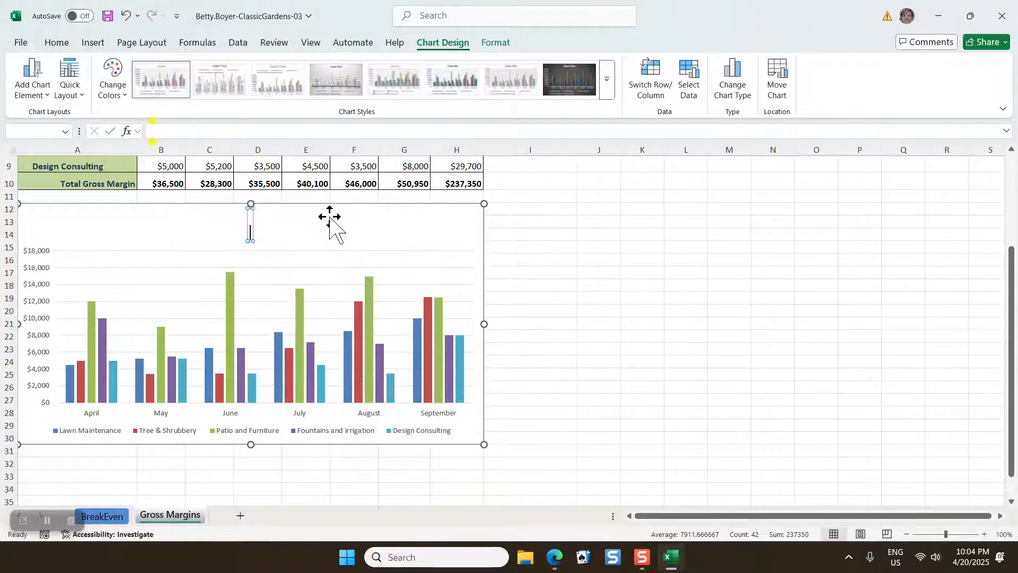
left_click(126, 15)
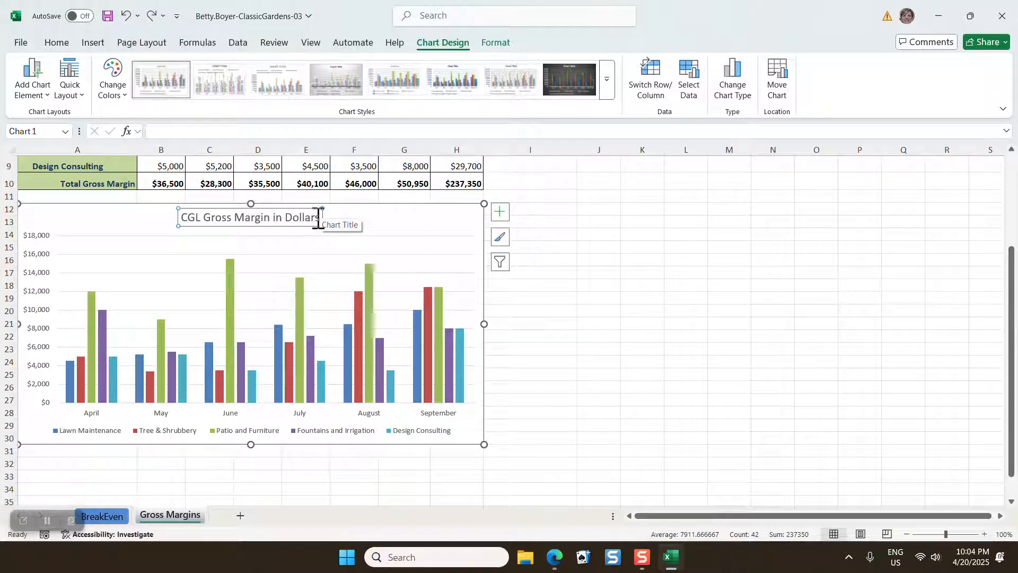
Add a second line reading "By Department" to the chart title
left_click(317, 217)
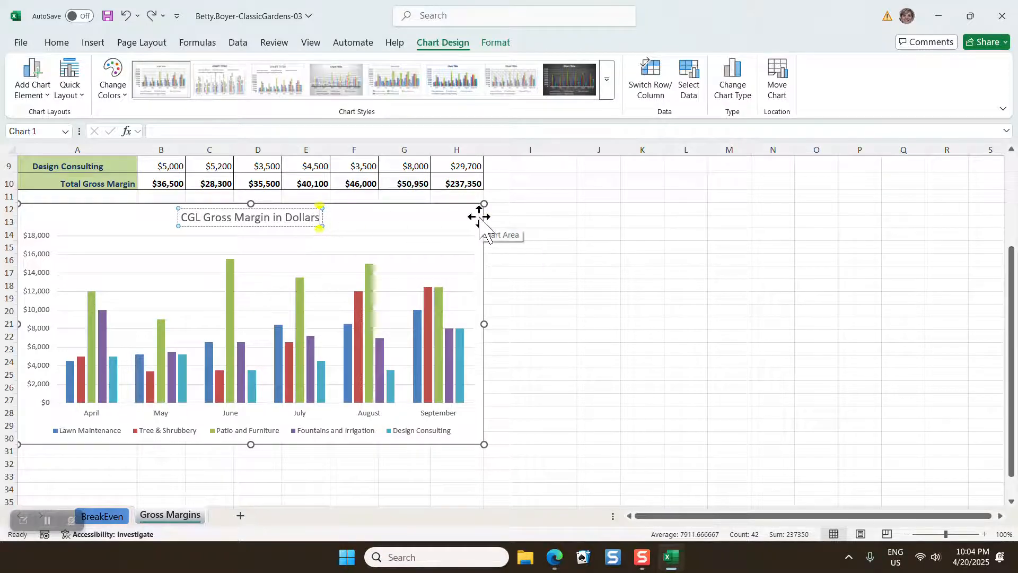
key("Return")
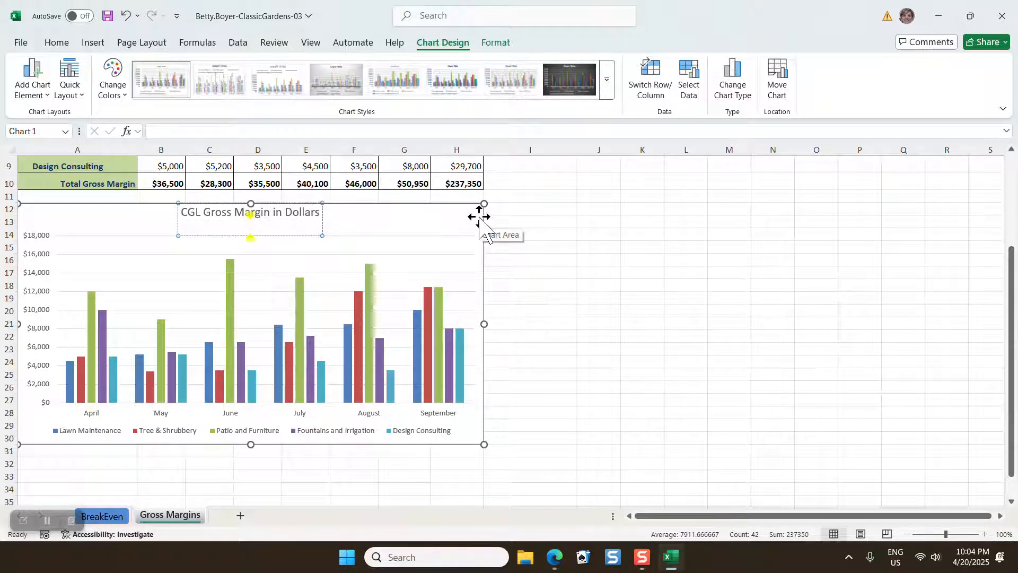
type("By Department")
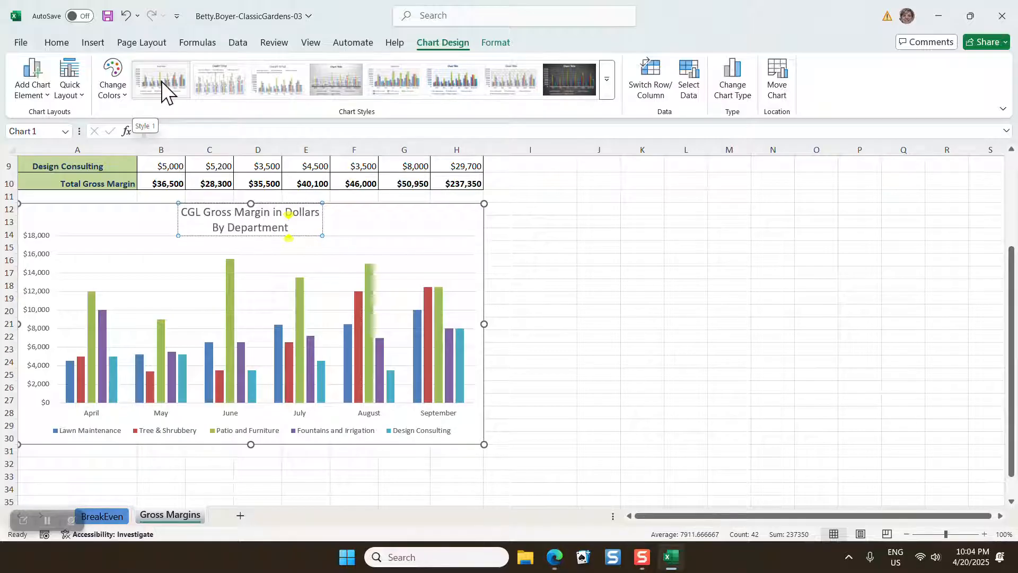
Apply the last chart style in the gallery, with glossy bevelled columns and a bold title
left_click(608, 88)
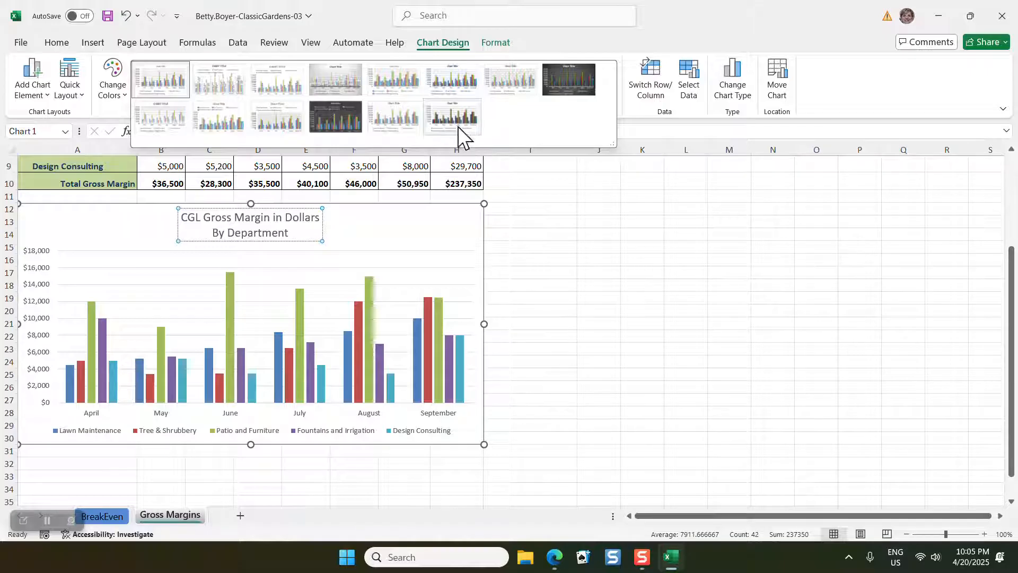
left_click(555, 202)
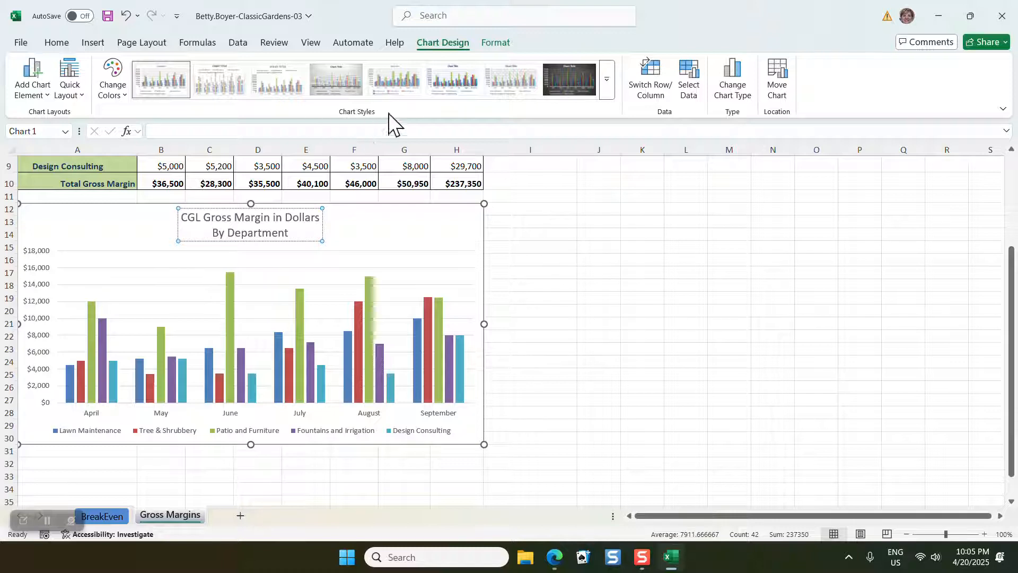
left_click(607, 90)
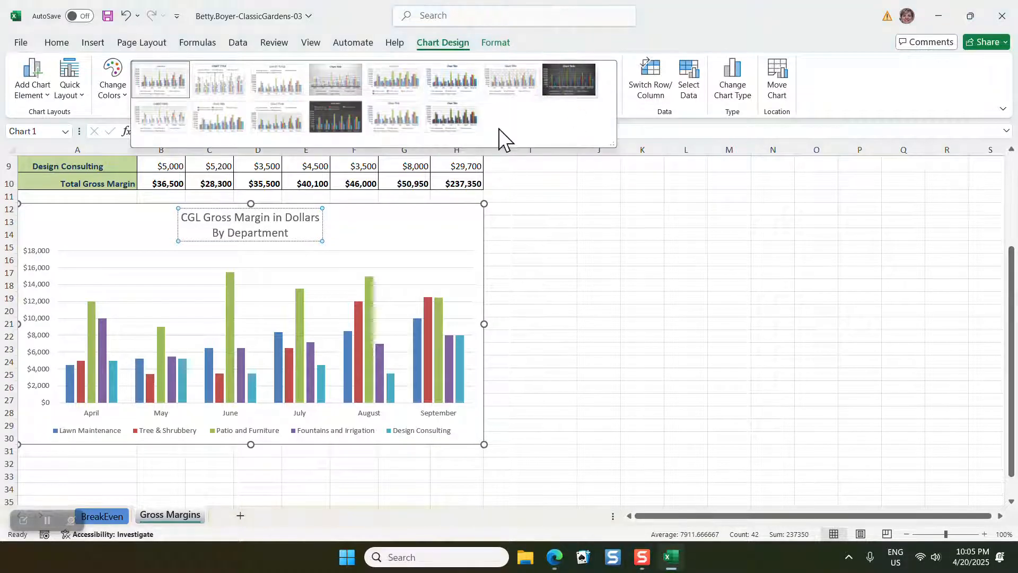
left_click(456, 113)
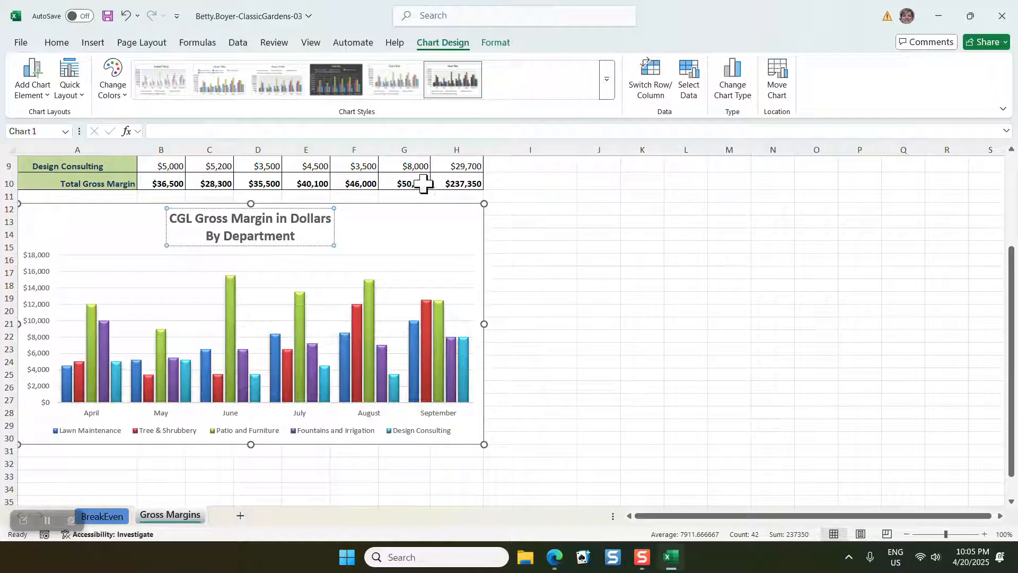
left_click(497, 42)
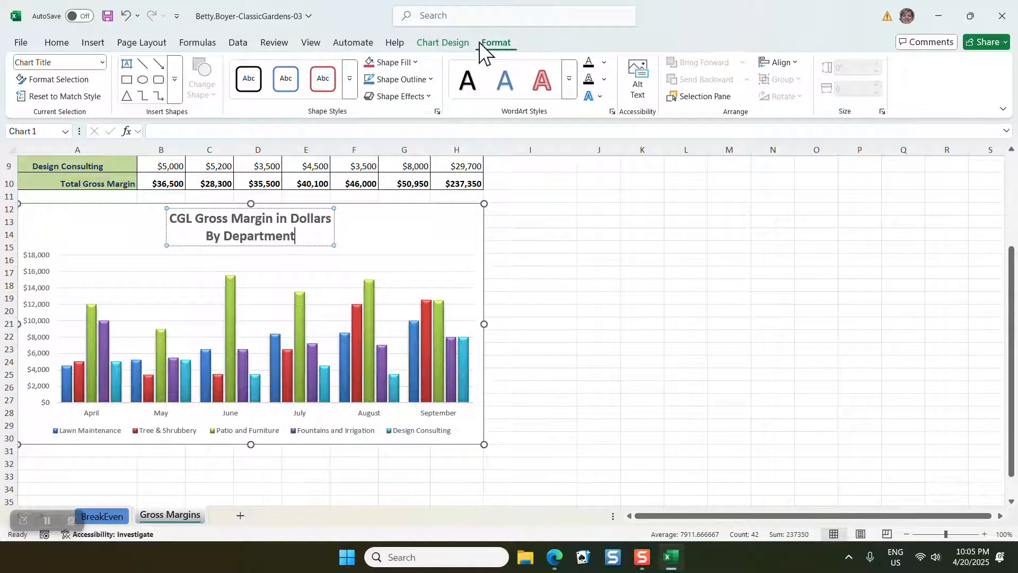
left_click(431, 80)
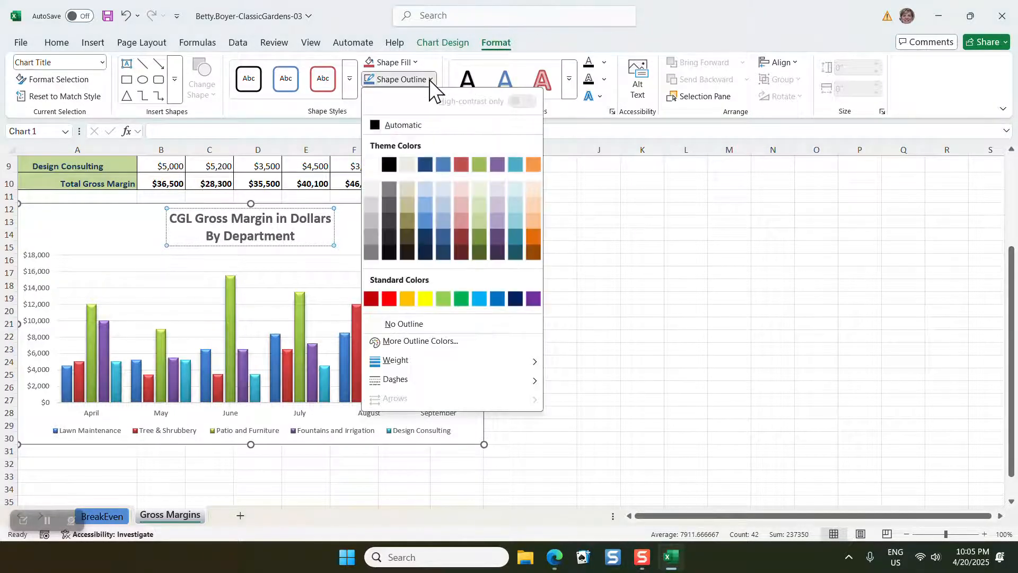
left_click(391, 165)
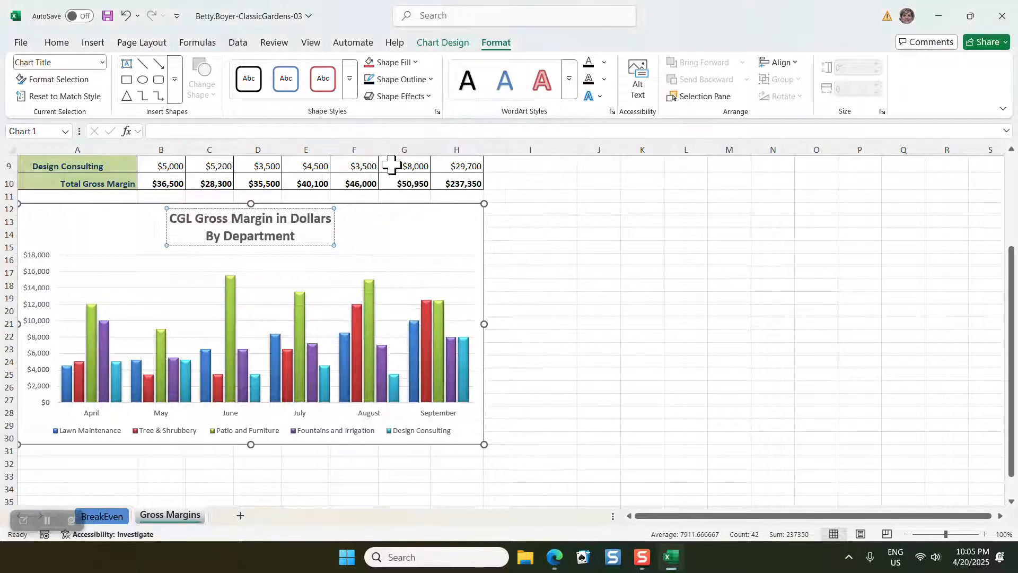
left_click(429, 77)
mouse_move(419, 365)
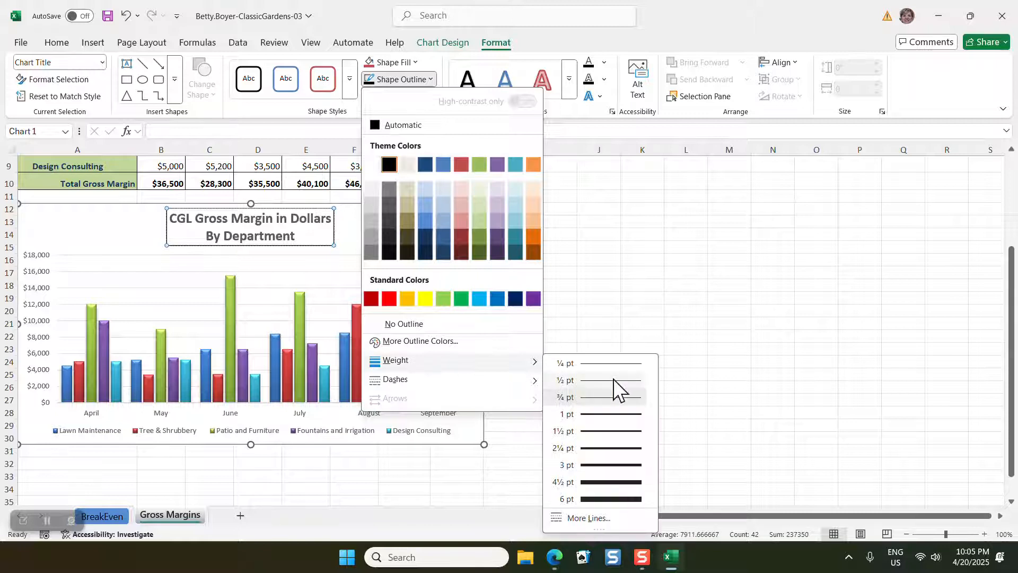
left_click(609, 416)
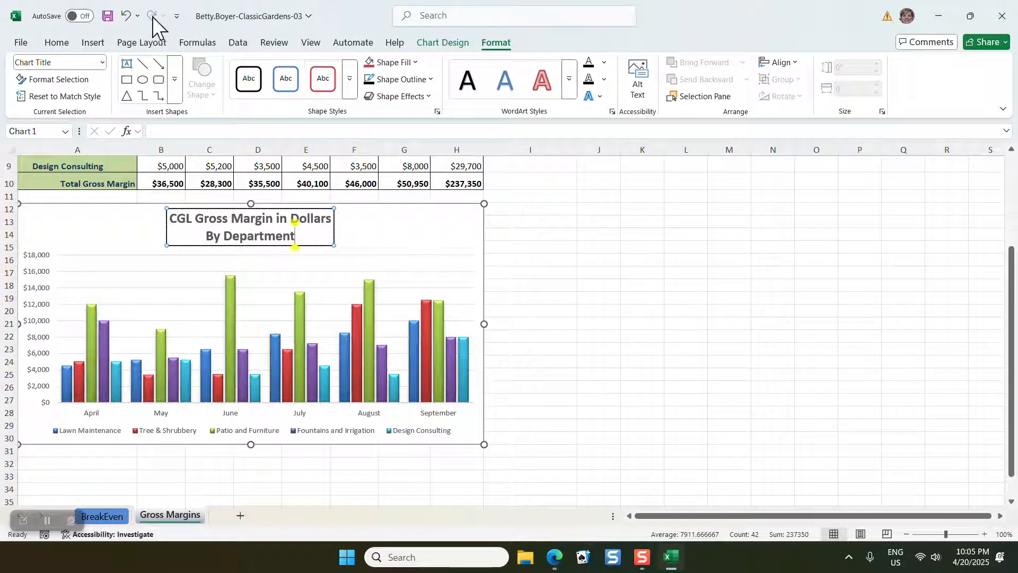
left_click(125, 15)
left_click(126, 15)
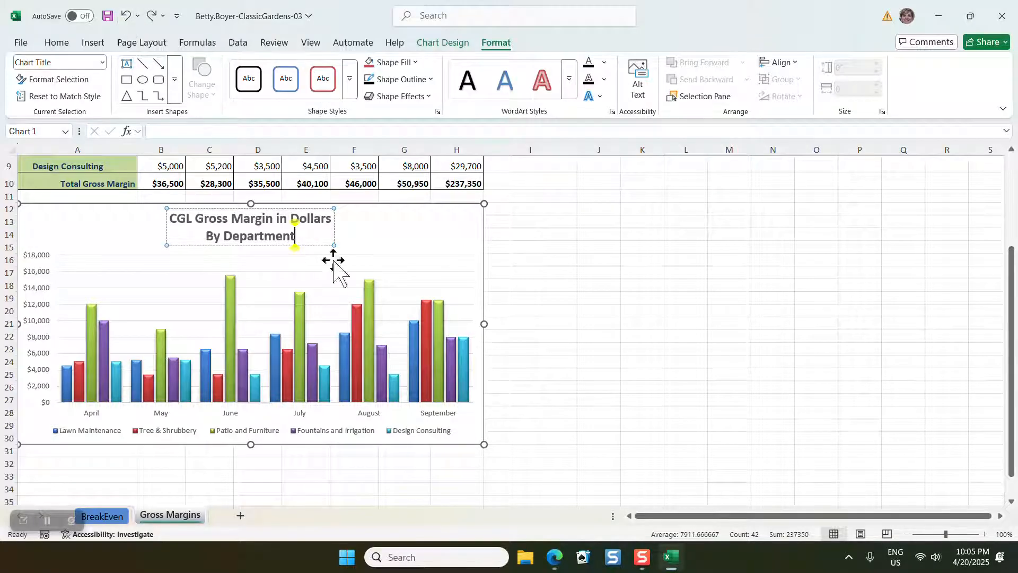
Give the whole chart area a black outline with a heavier line weight, and deselect the chart
left_click(483, 236)
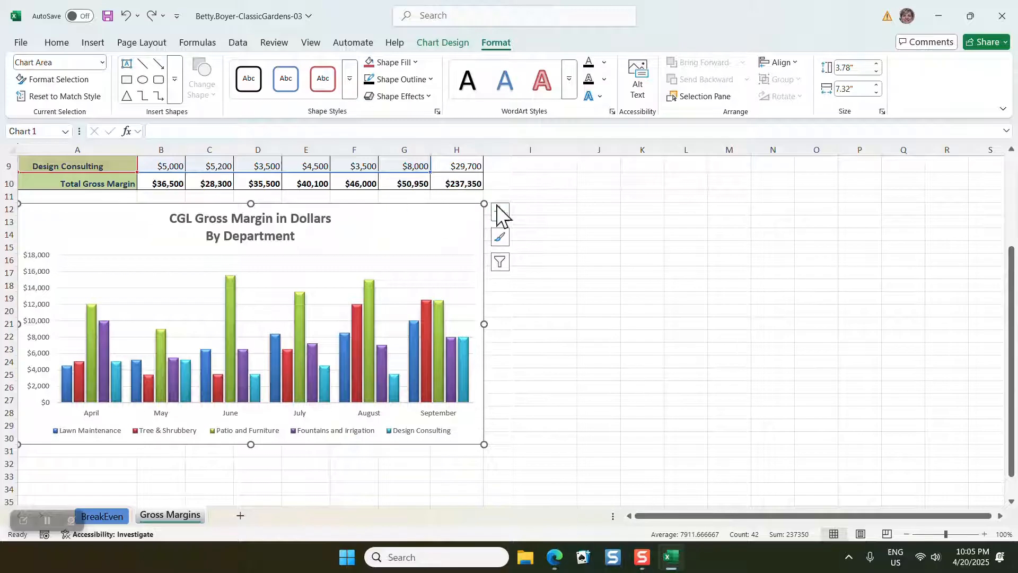
left_click(430, 79)
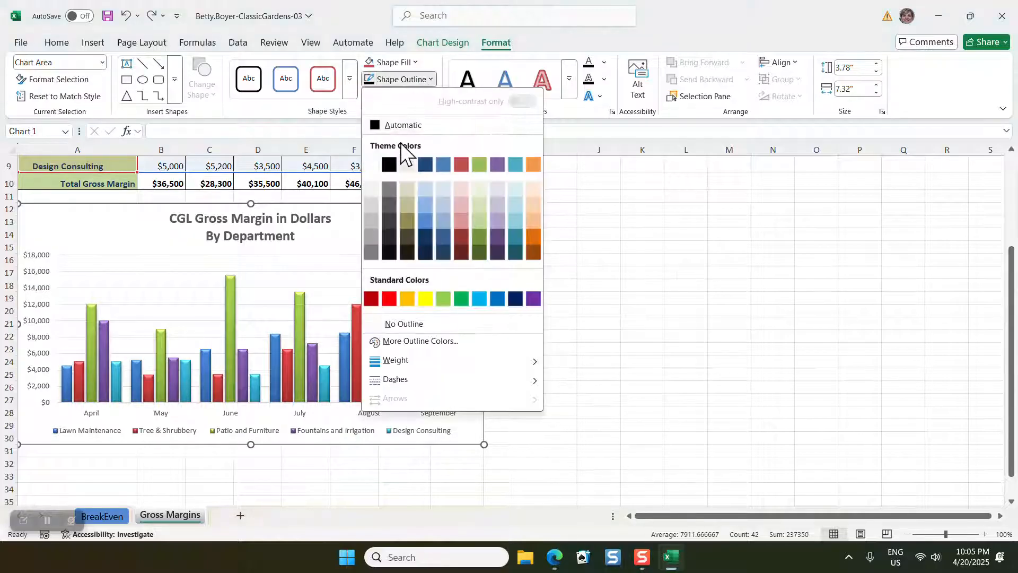
left_click(389, 164)
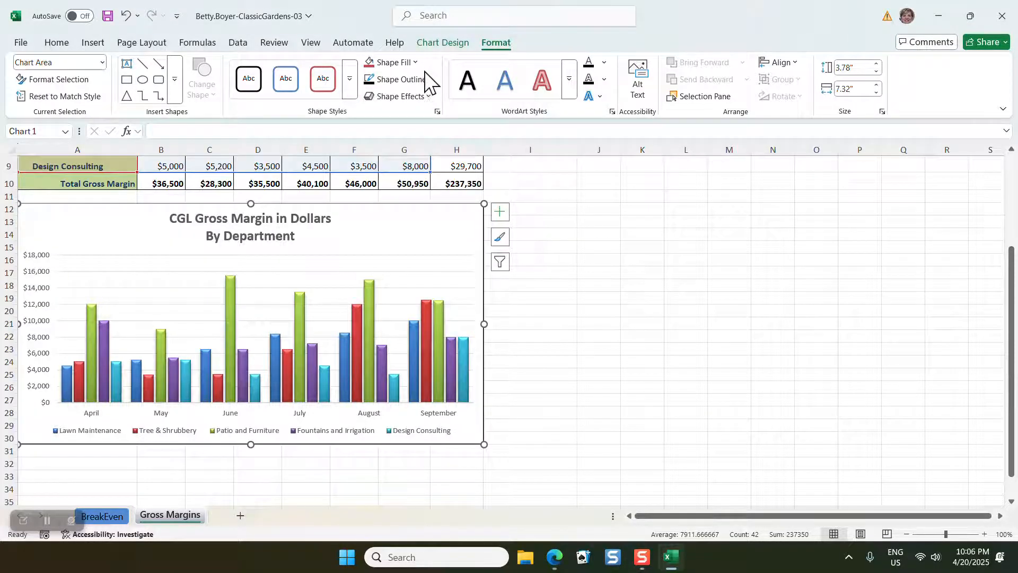
left_click(428, 81)
mouse_move(501, 372)
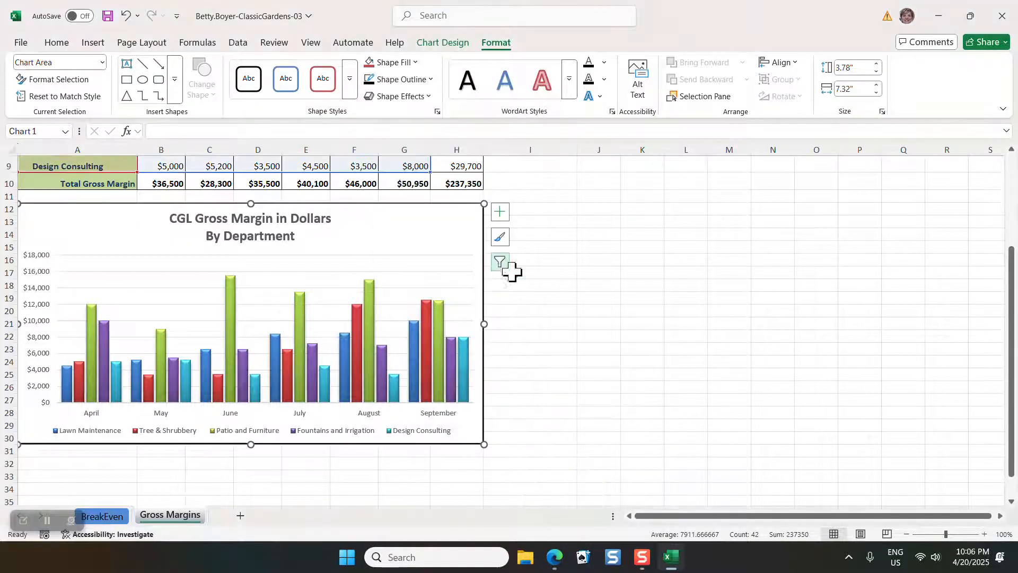
left_click(520, 300)
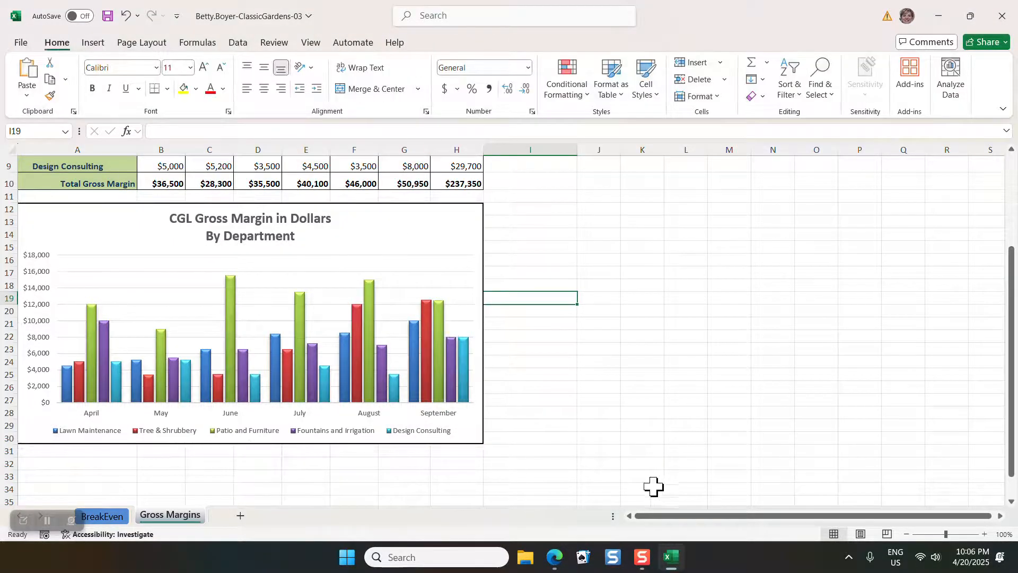
left_click(357, 378)
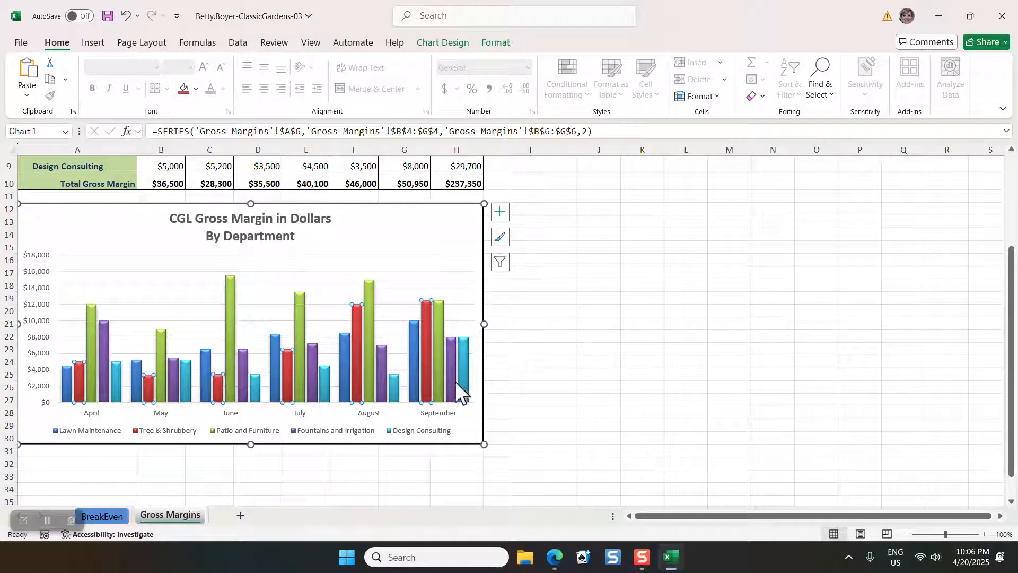
left_click(535, 339)
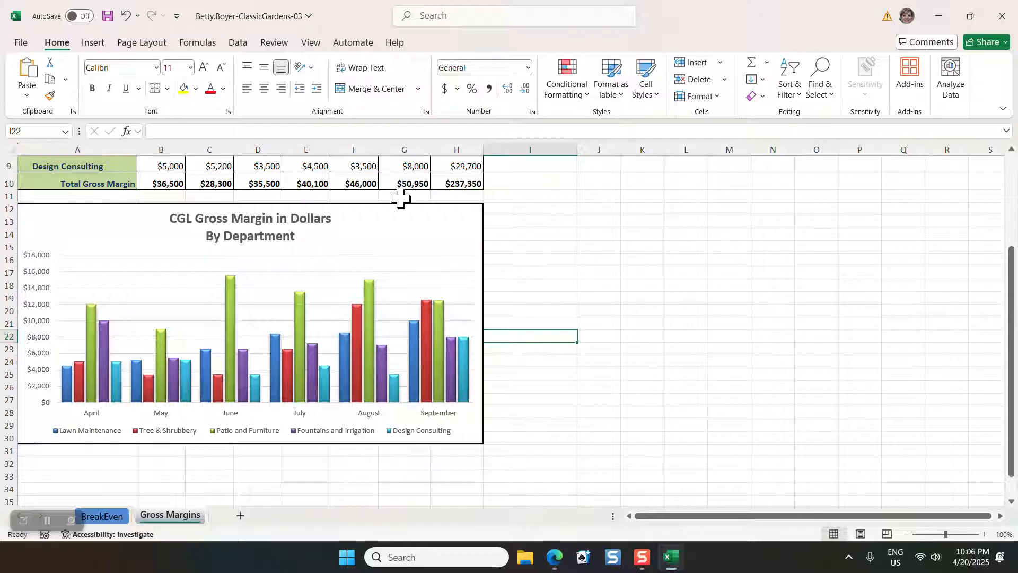
Add primary minor horizontal gridlines to the gross margin chart
left_click(483, 270)
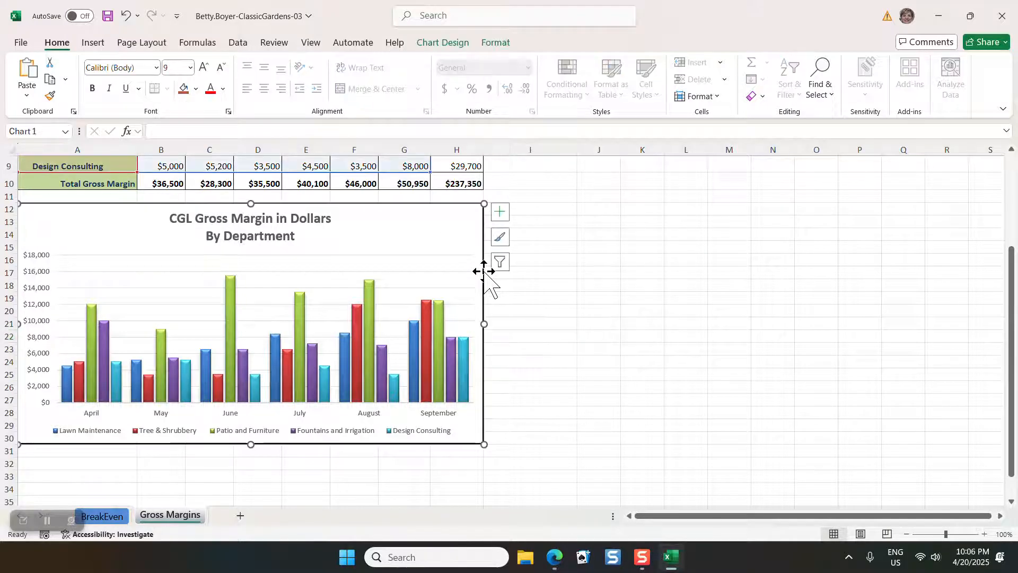
left_click(508, 43)
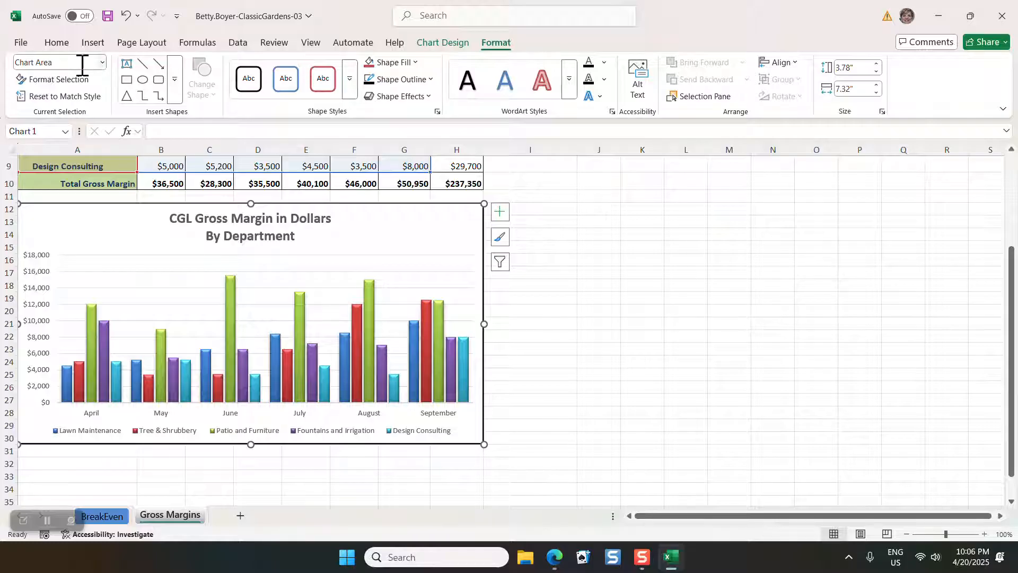
left_click(102, 62)
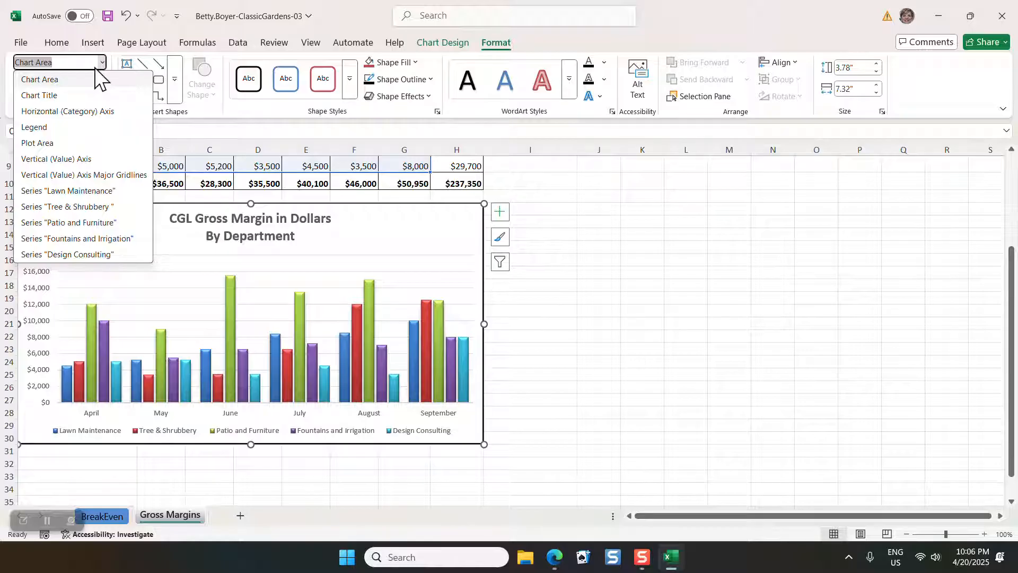
left_click(437, 46)
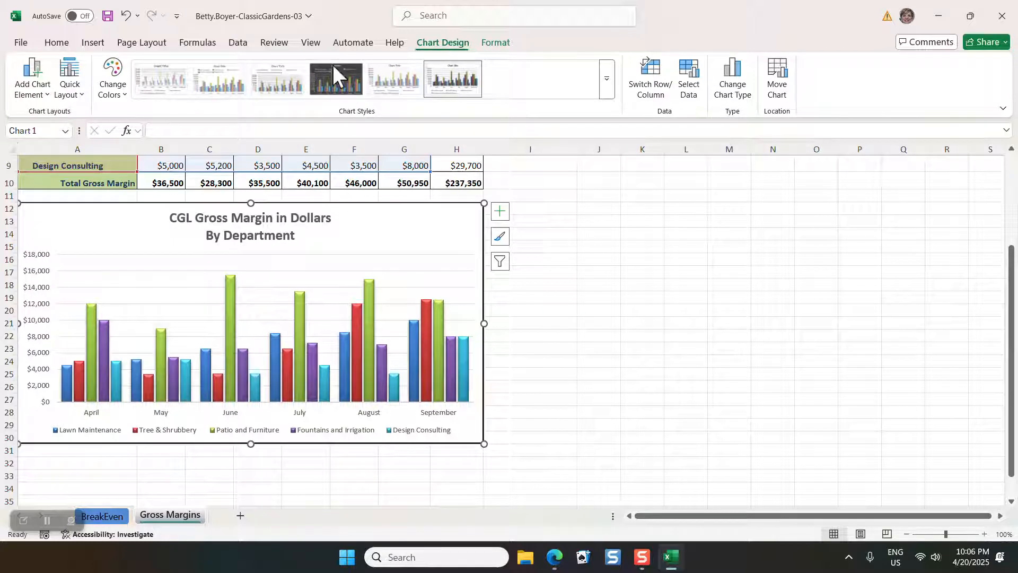
left_click(44, 97)
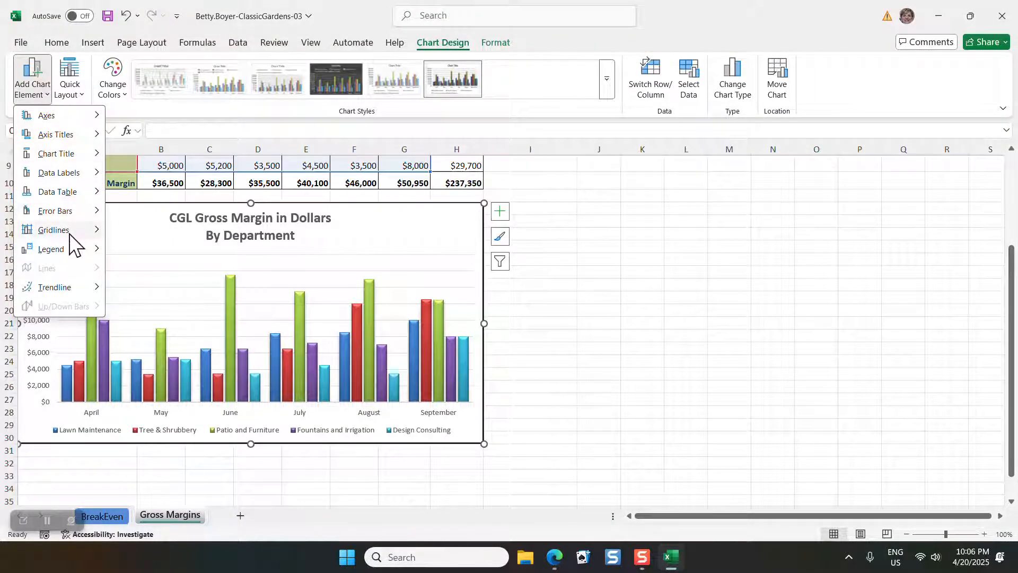
mouse_move(69, 232)
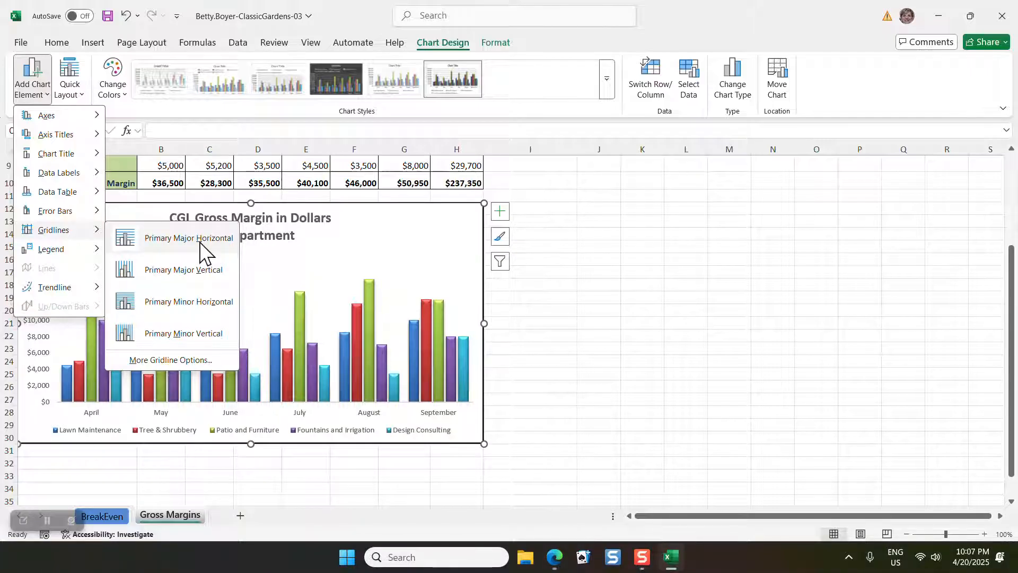
left_click(186, 302)
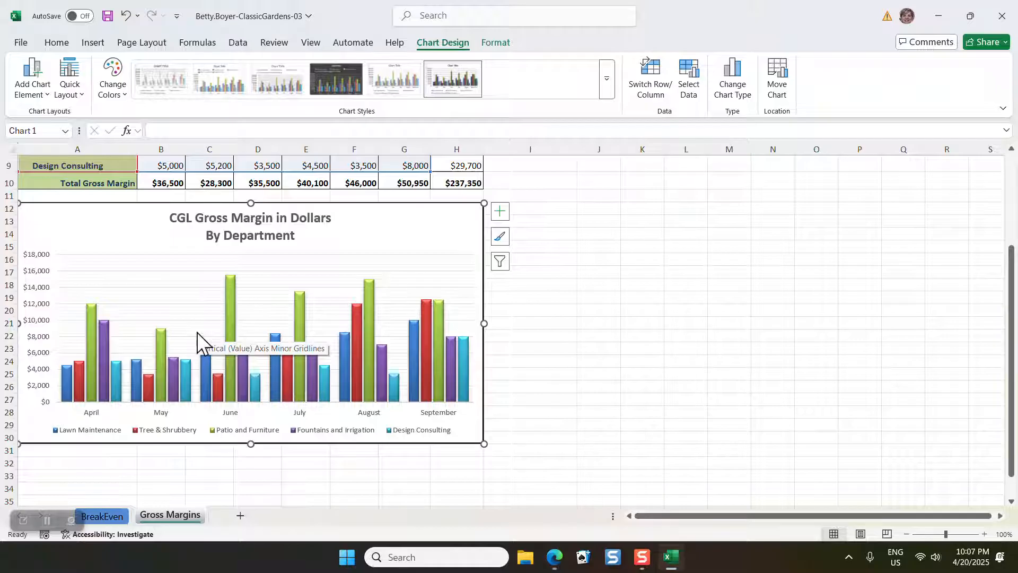
Recolour the chart's major horizontal gridlines with the Black, Text 1 outline, and deselect the chart
left_click(207, 303)
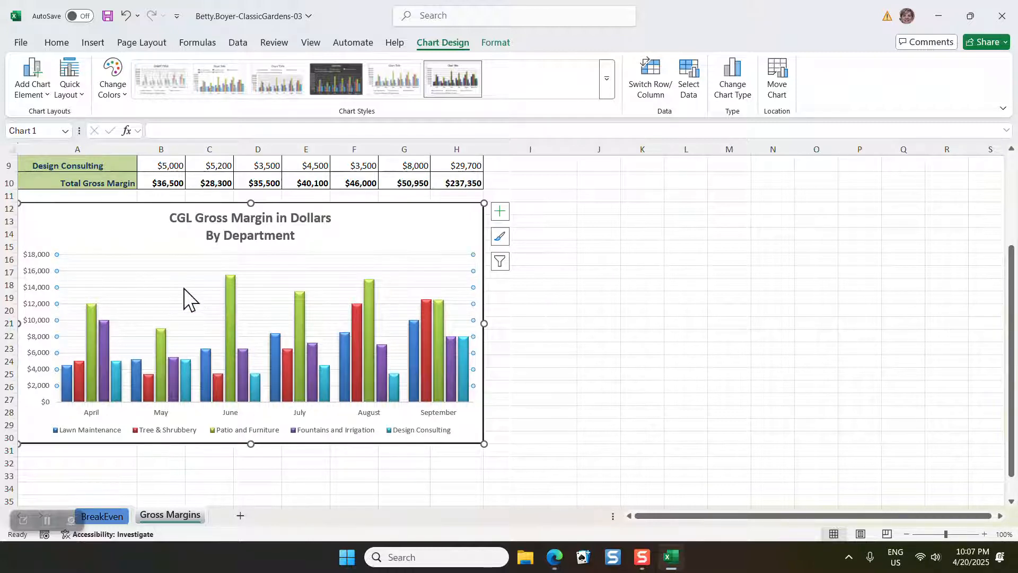
left_click(509, 43)
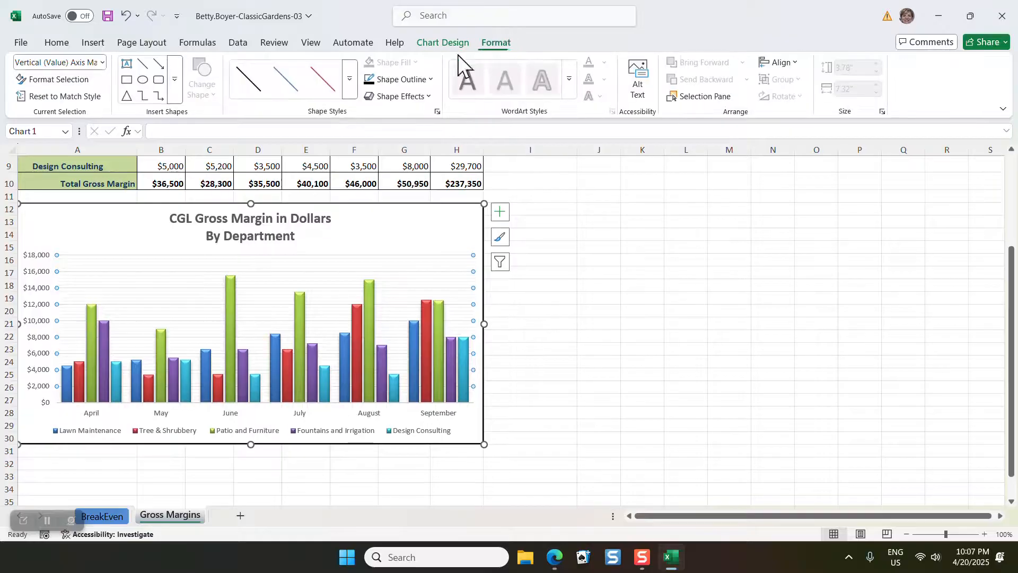
left_click(401, 81)
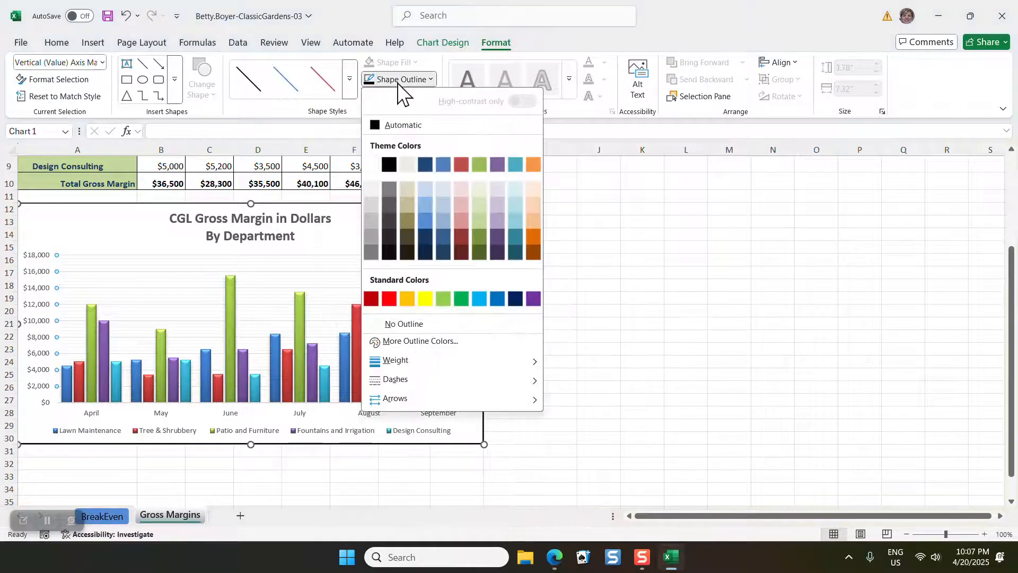
left_click(391, 167)
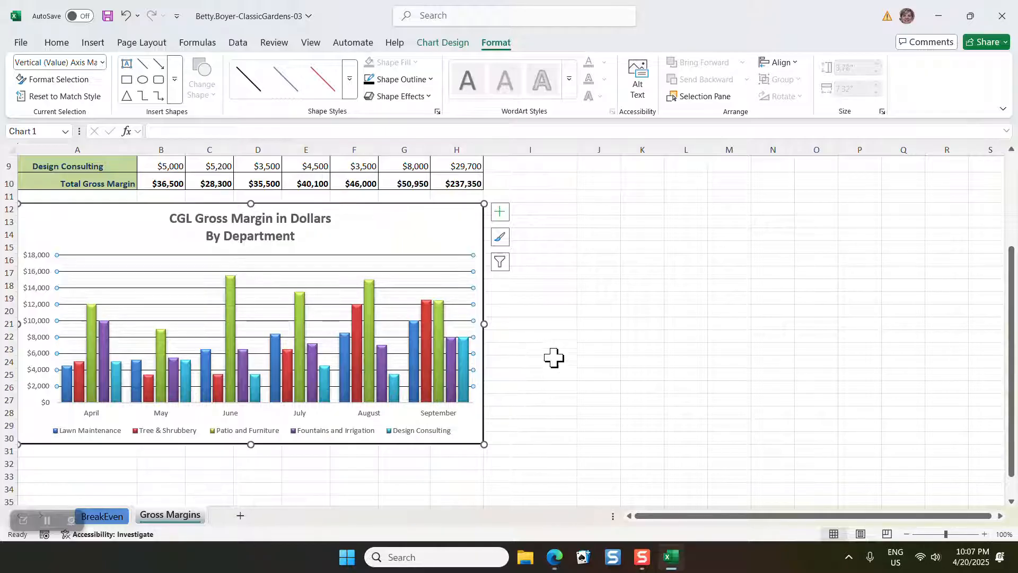
scroll(549, 380, "up", 3)
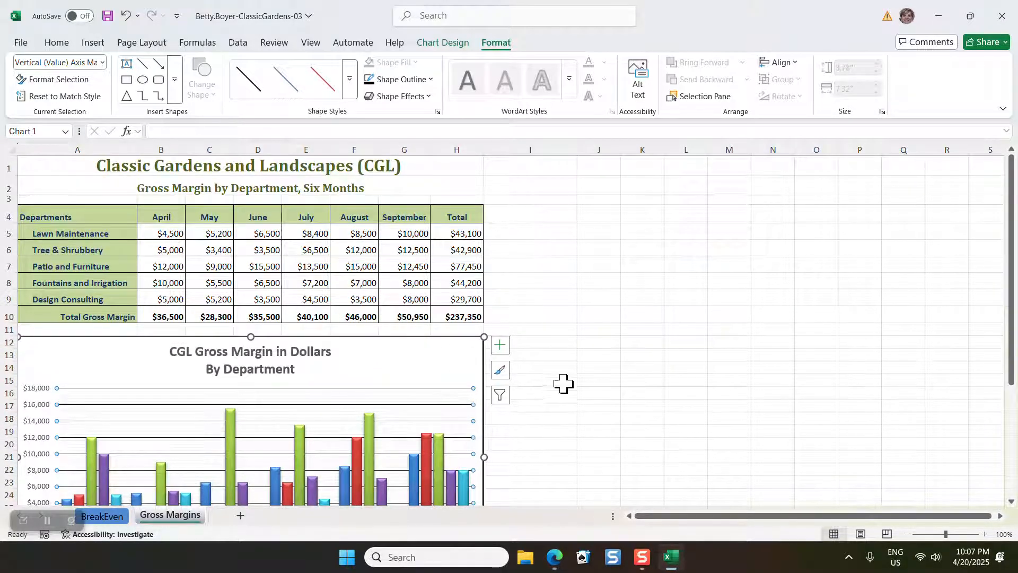
left_click(572, 427)
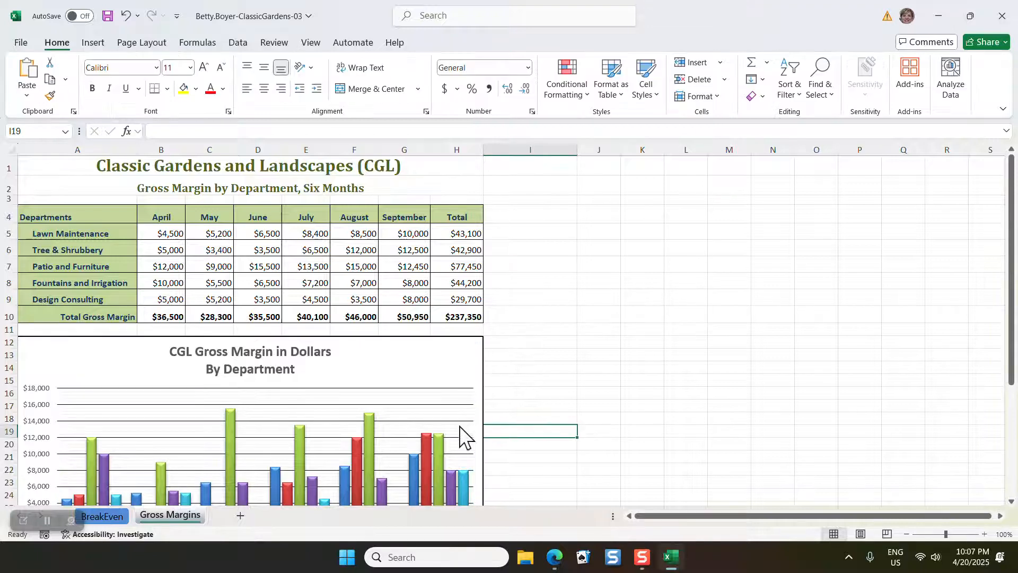
Shrink the chart's source data range by one row to exclude Design Consulting, and return to cell A1
left_click(480, 405)
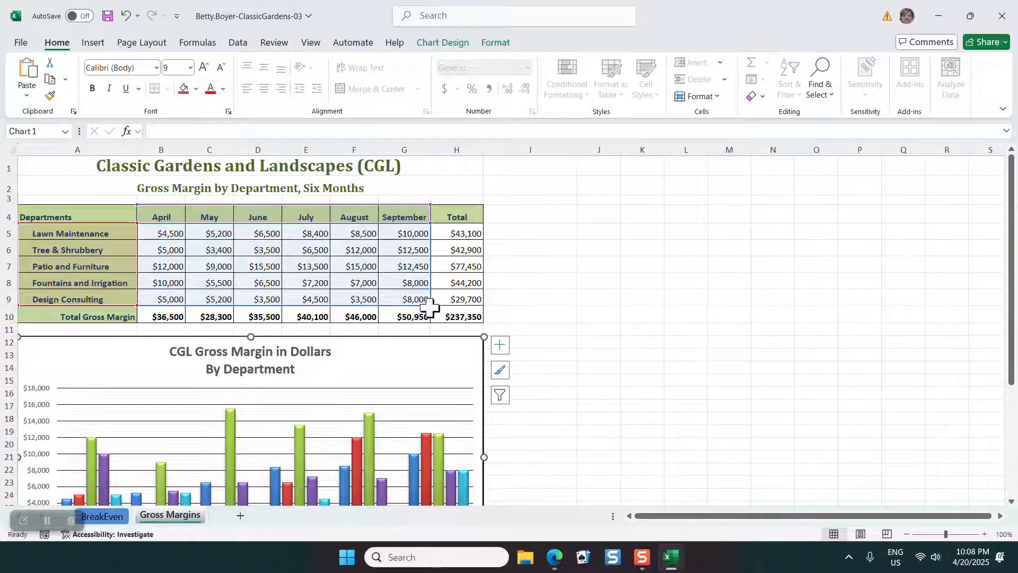
left_click_drag(430, 301, 430, 289)
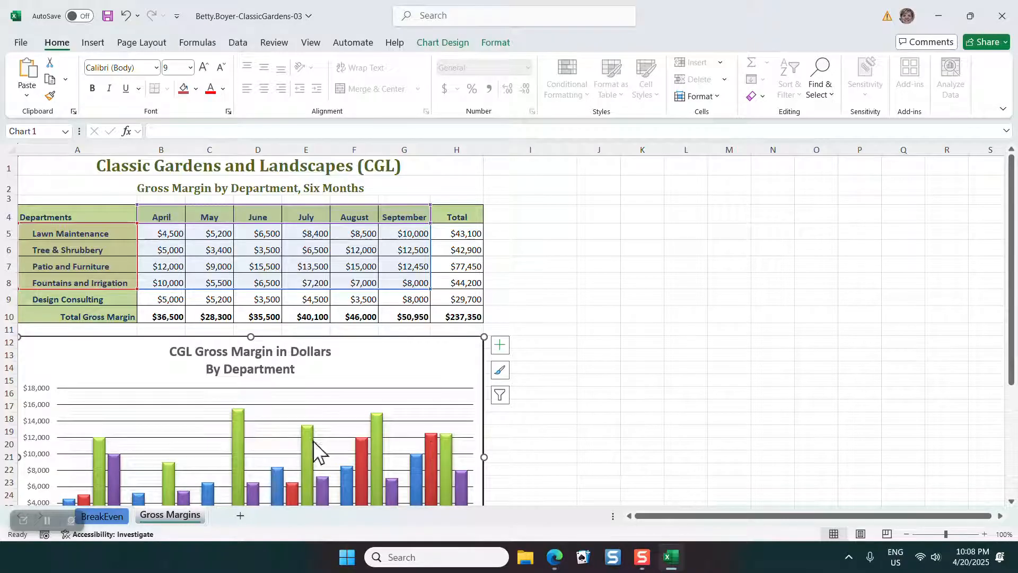
left_click(626, 329)
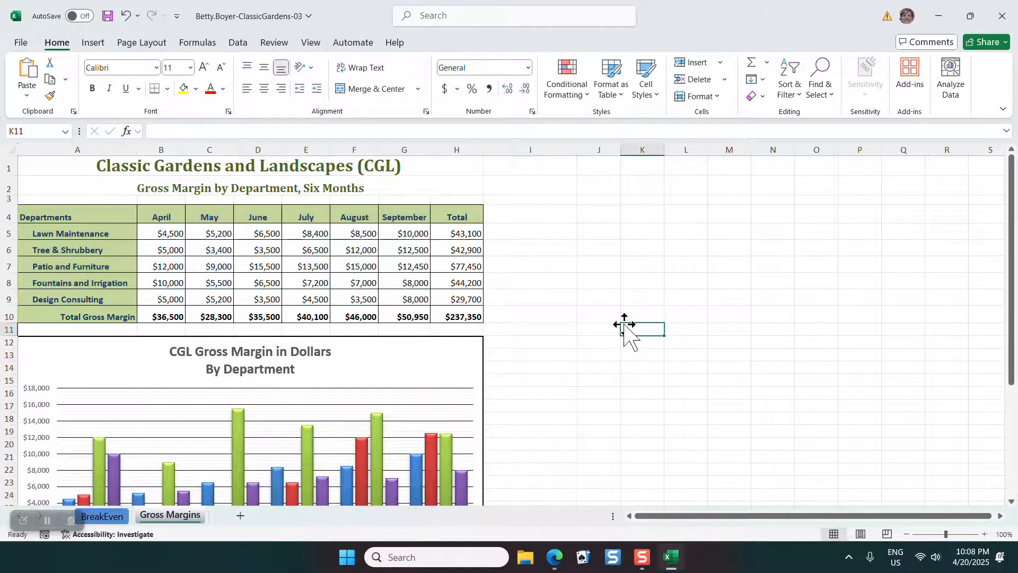
scroll(594, 355, "down", 3)
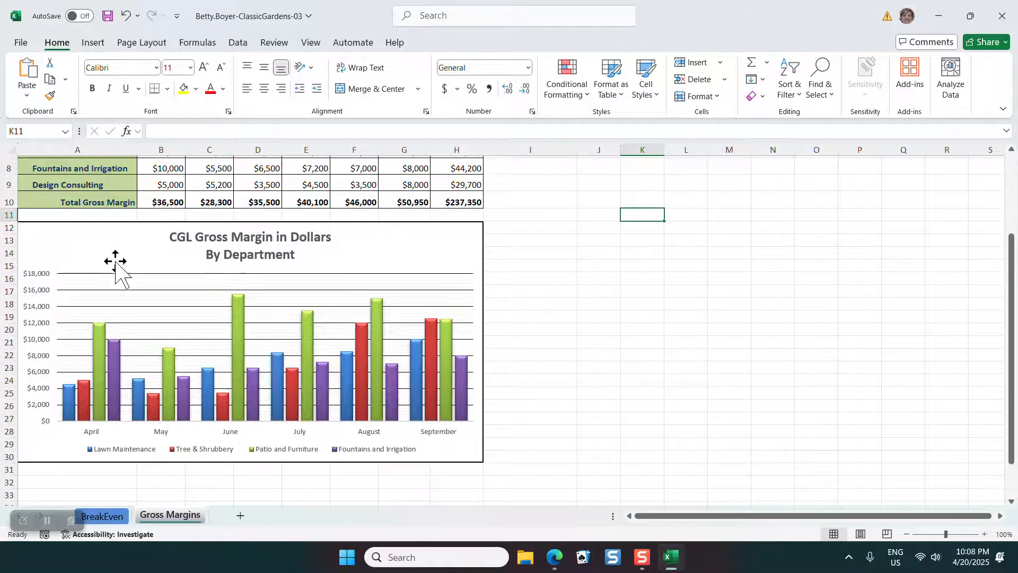
scroll(112, 302, "up", 3)
left_click(50, 165)
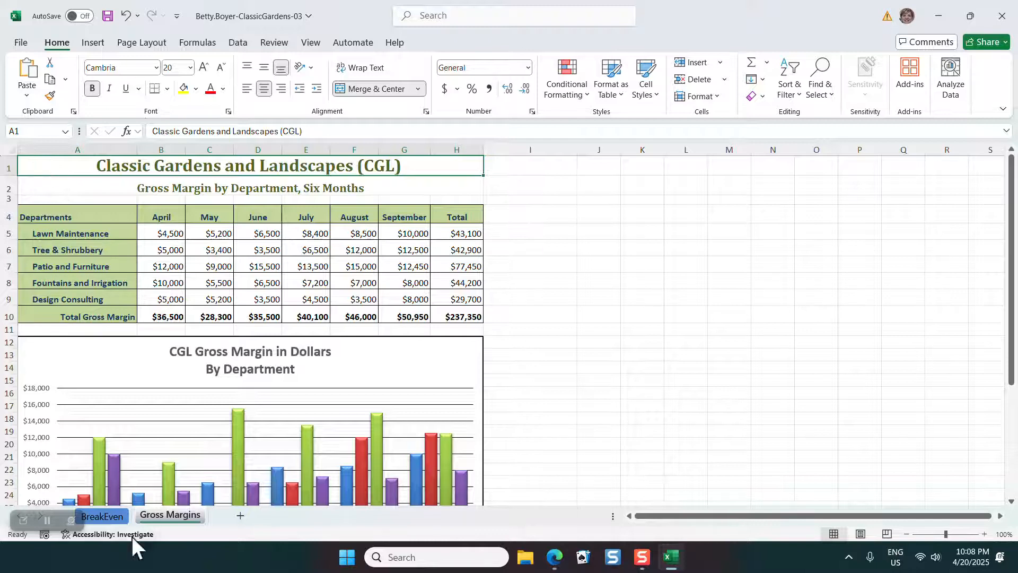
On the BreakEven sheet, examine the formulas for per-unit margin, break even point and the first row of the cost table
left_click(102, 516)
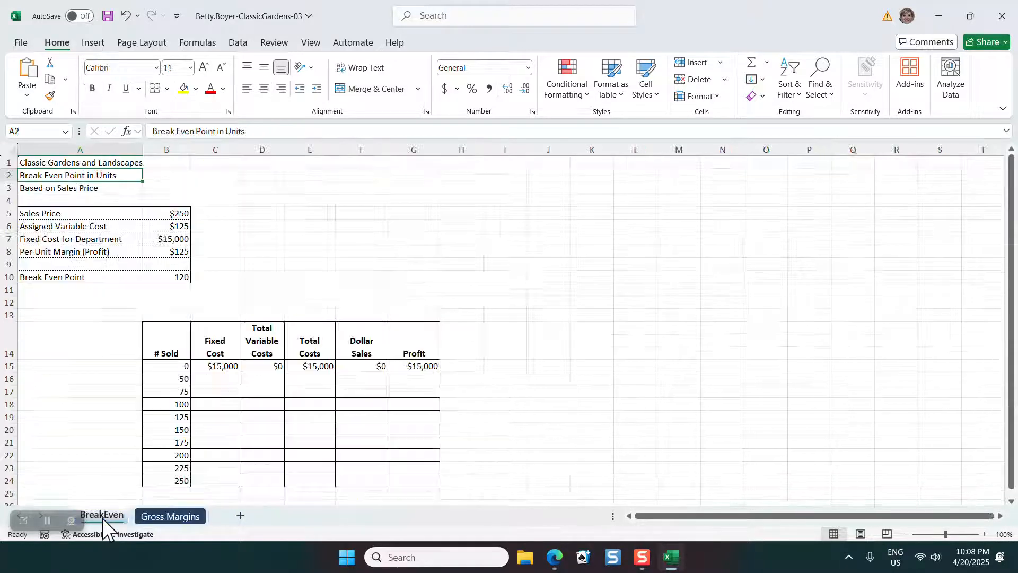
left_click(73, 162)
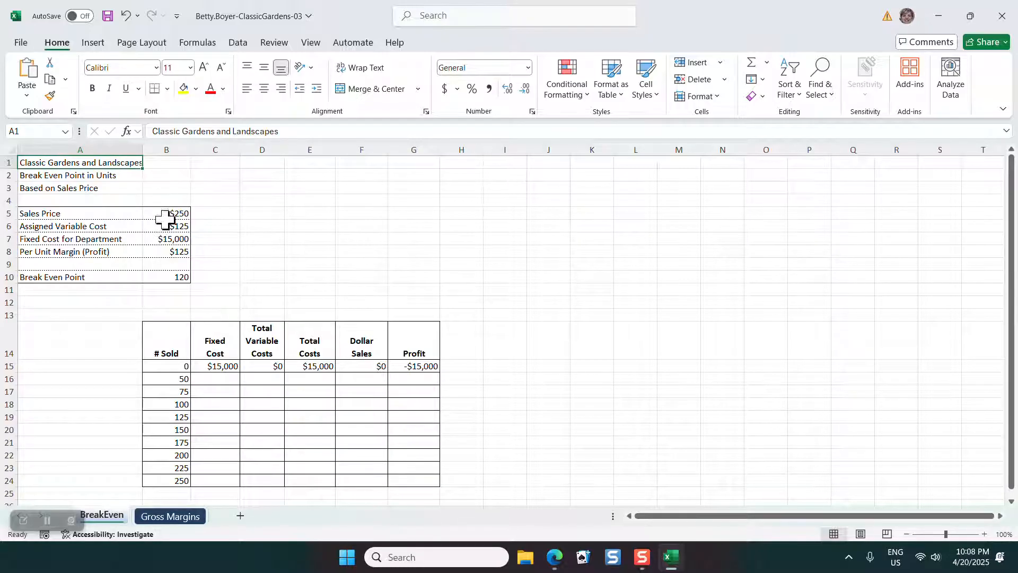
left_click(177, 250)
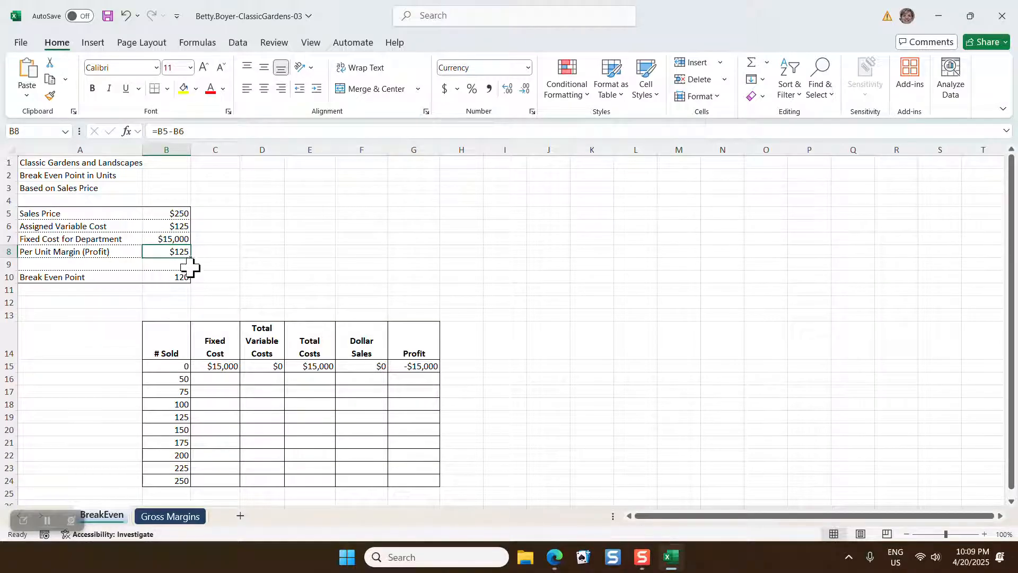
left_click(169, 273)
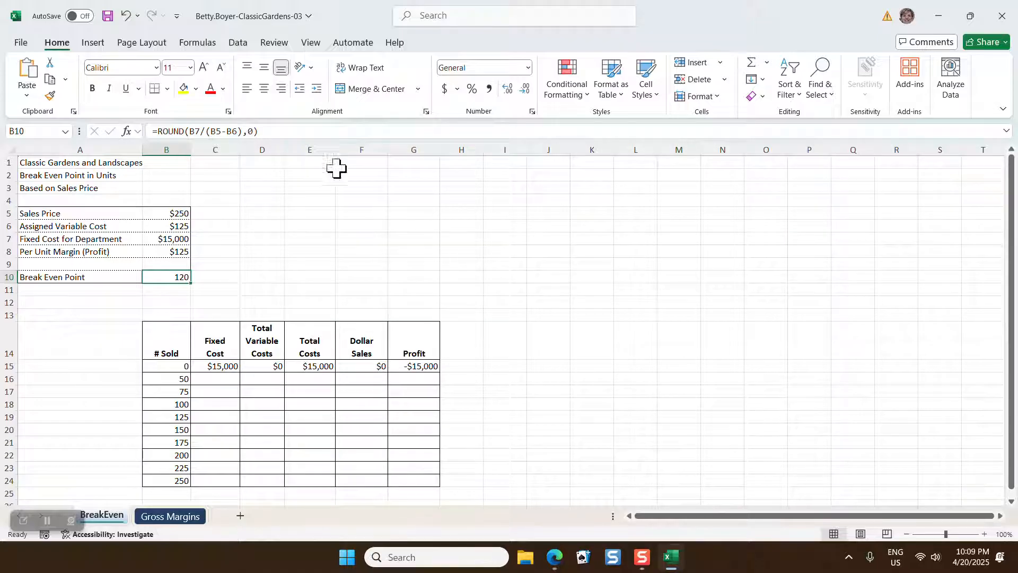
left_click(212, 366)
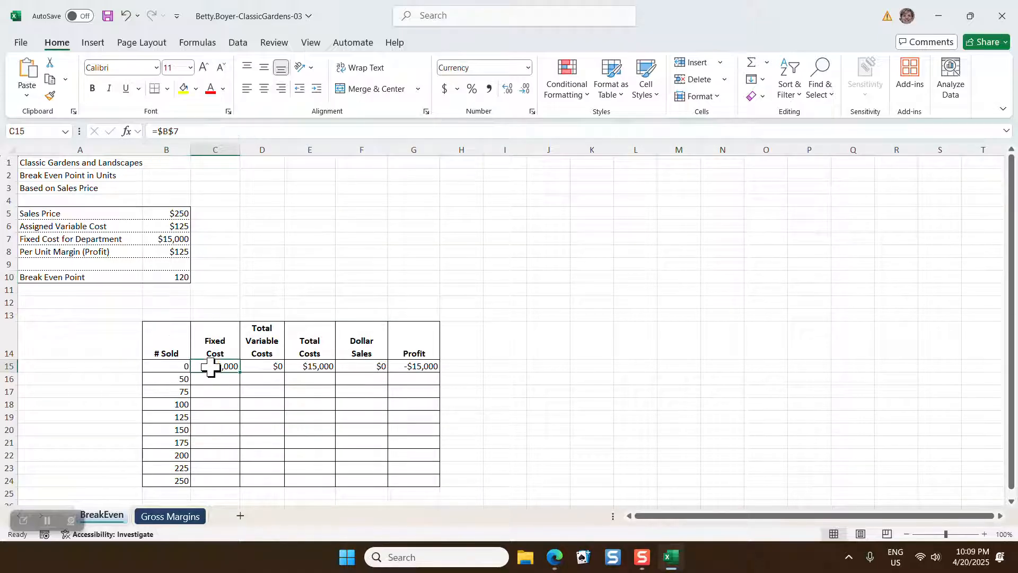
left_click(262, 365)
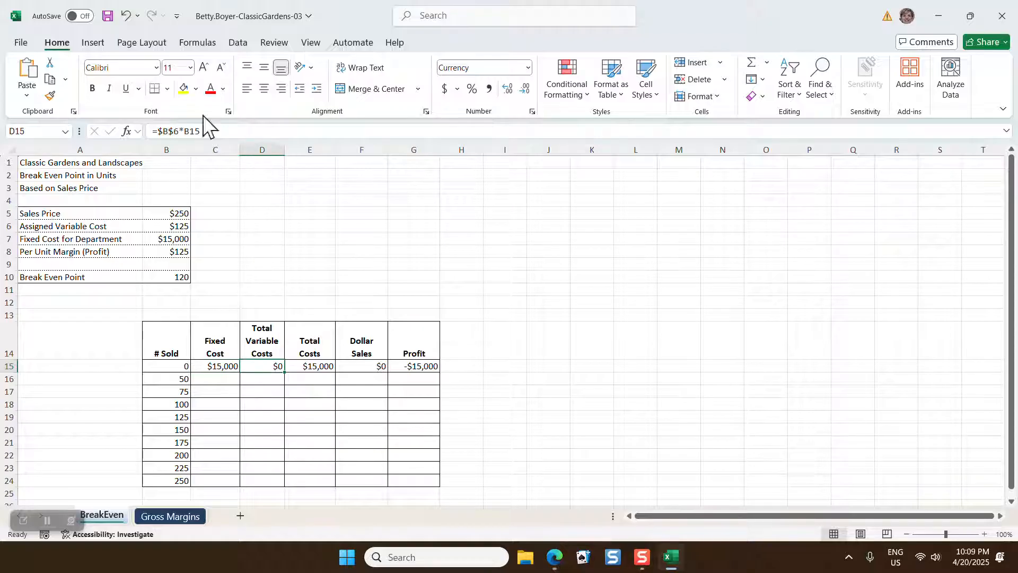
left_click(325, 366)
left_click(362, 366)
left_click(416, 366)
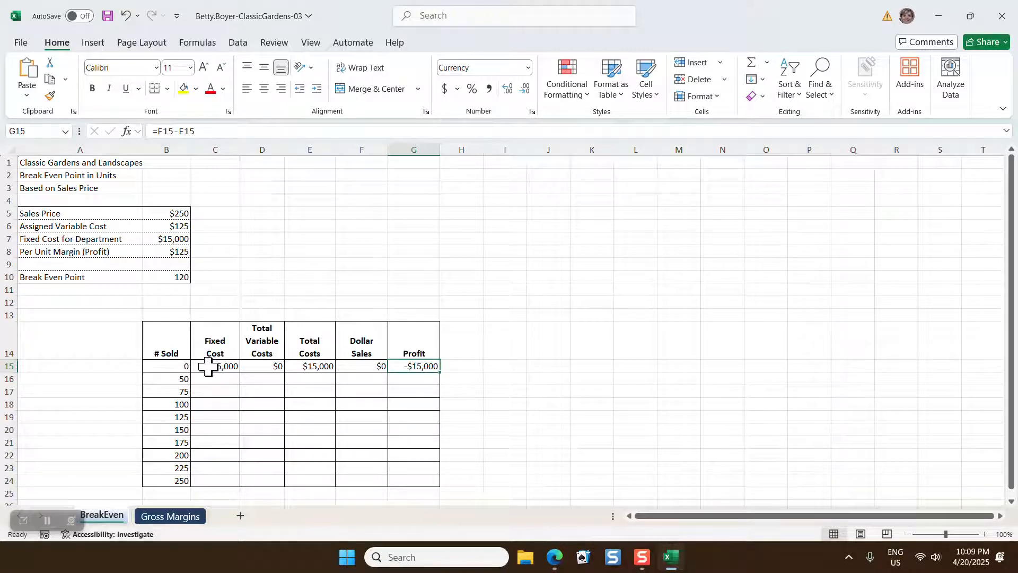
Fill the formulas in C15:G15 down through row 24 of the cost table
left_click(159, 365)
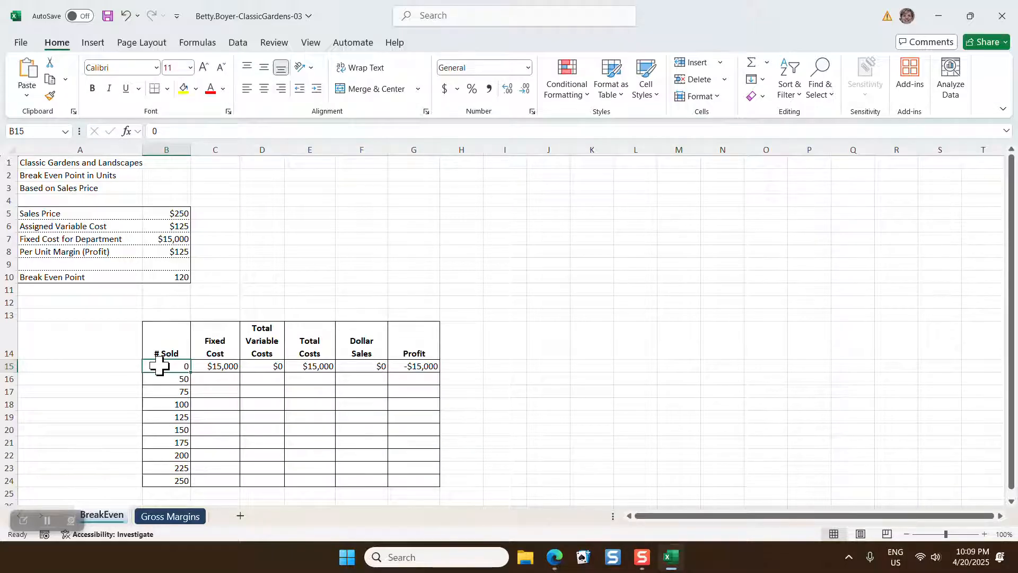
left_click_drag(162, 364, 426, 368)
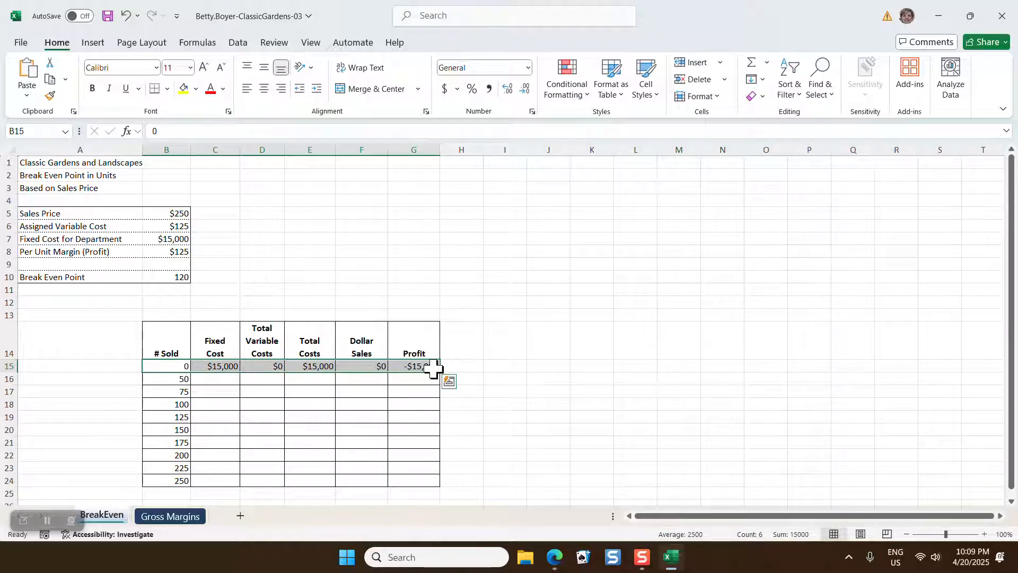
left_click(214, 365)
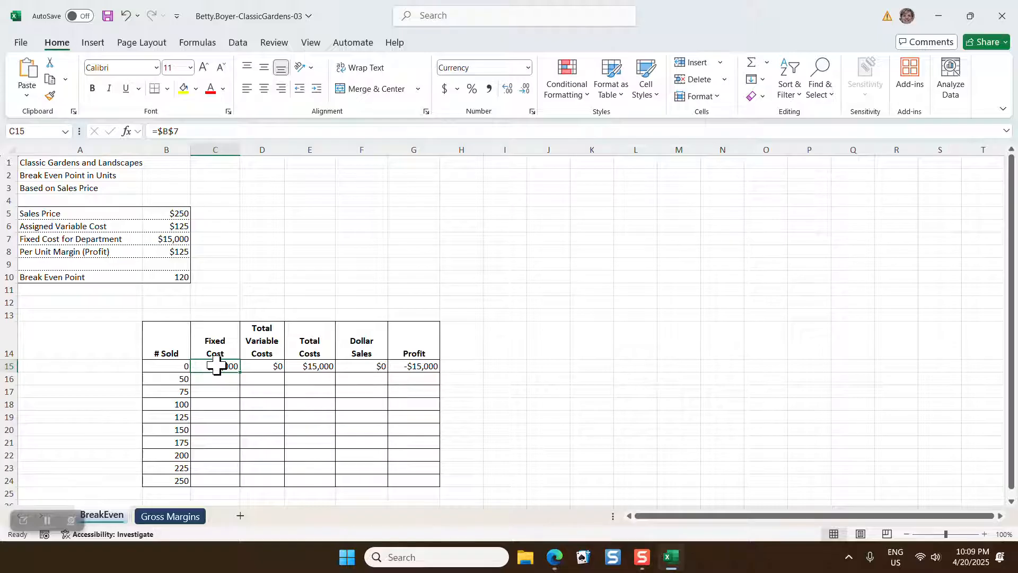
left_click_drag(215, 366, 435, 368)
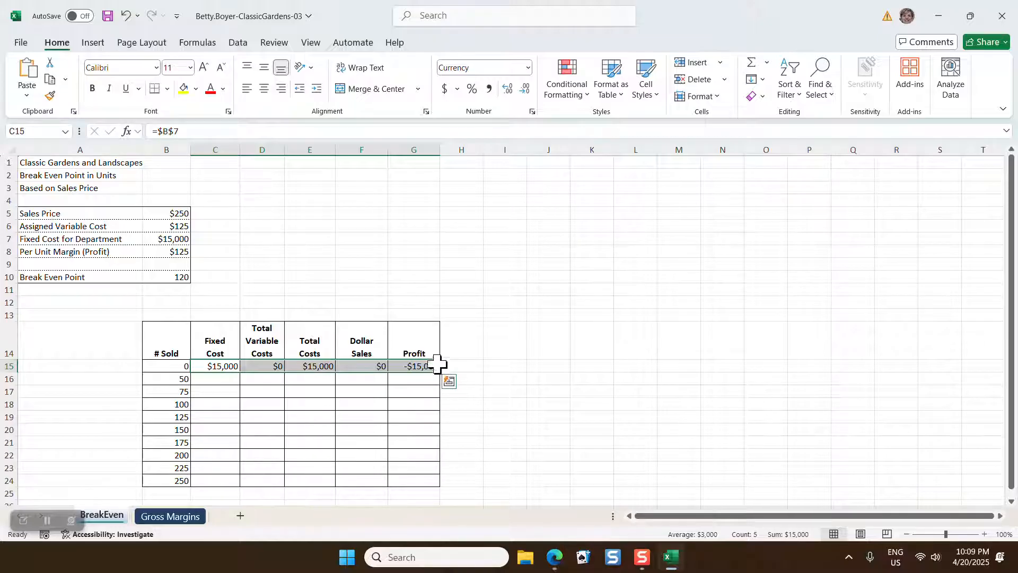
left_click_drag(439, 373, 428, 493)
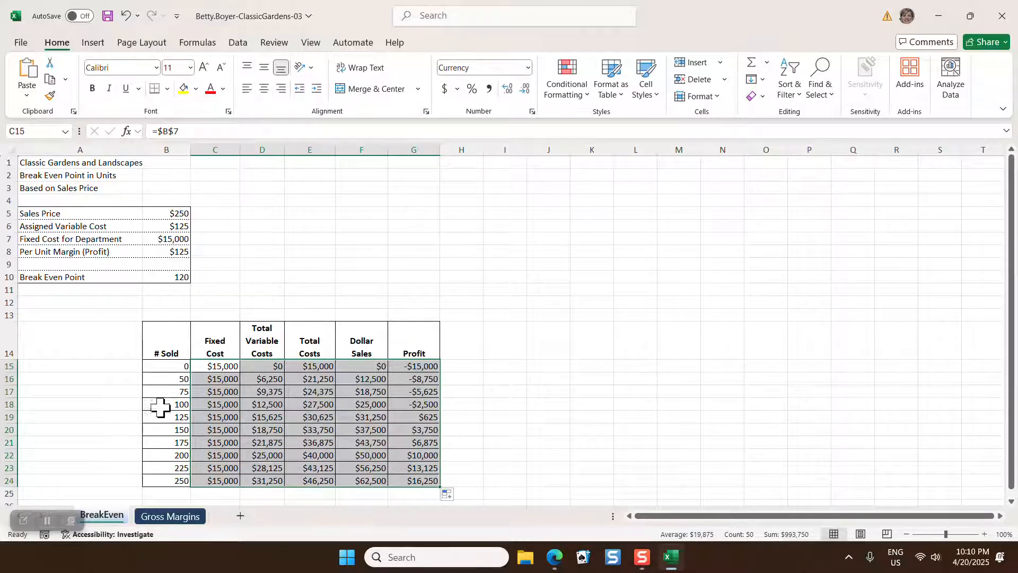
Insert a Line with Markers chart from the # Sold, Fixed Cost, Total Costs and Dollar Sales columns (B14:C24 and E14:F24)
left_click(215, 369)
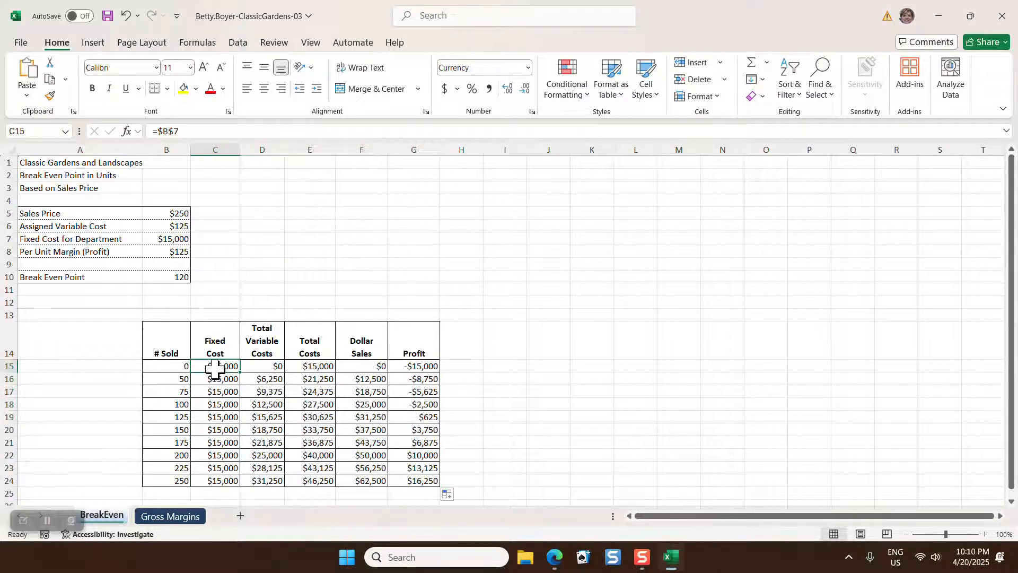
left_click(167, 366)
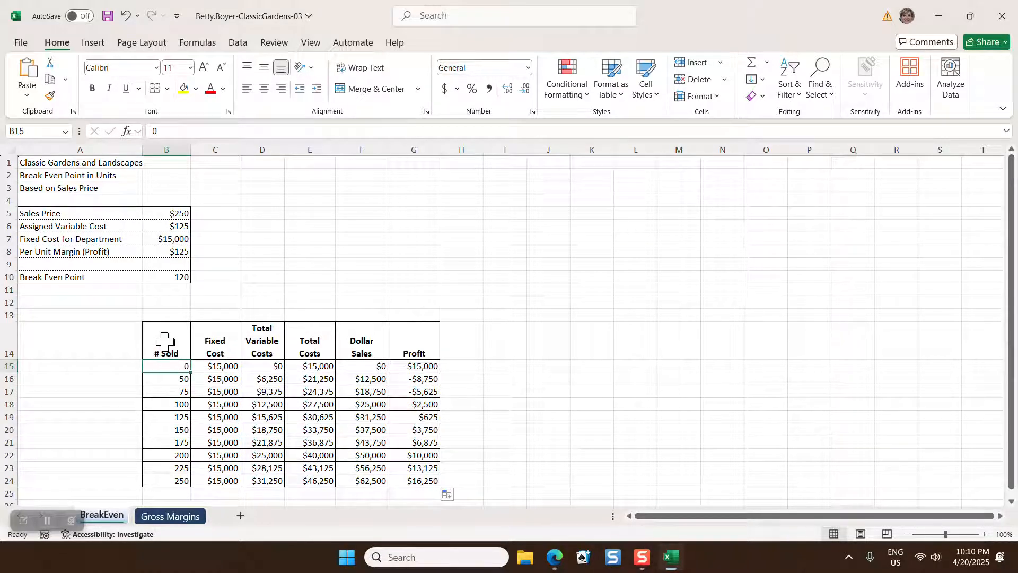
left_click(164, 344)
left_click_drag(172, 344, 225, 479)
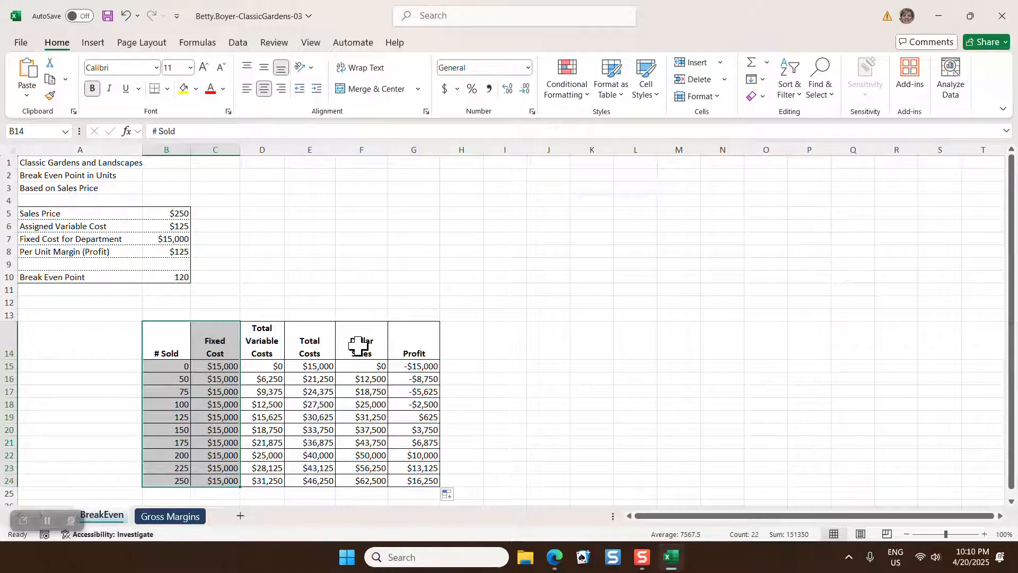
left_click_drag(310, 352, 366, 482)
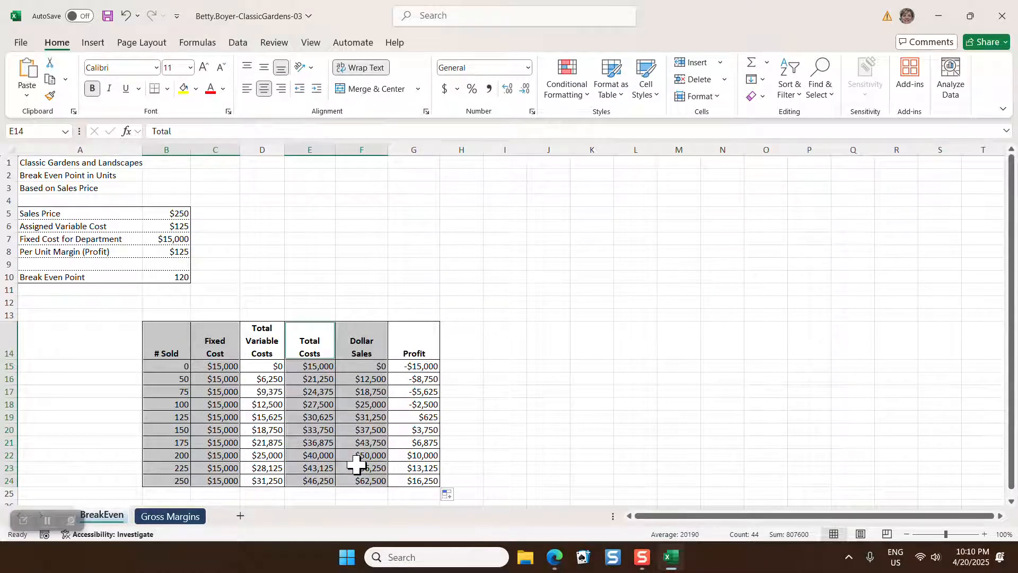
left_click(95, 45)
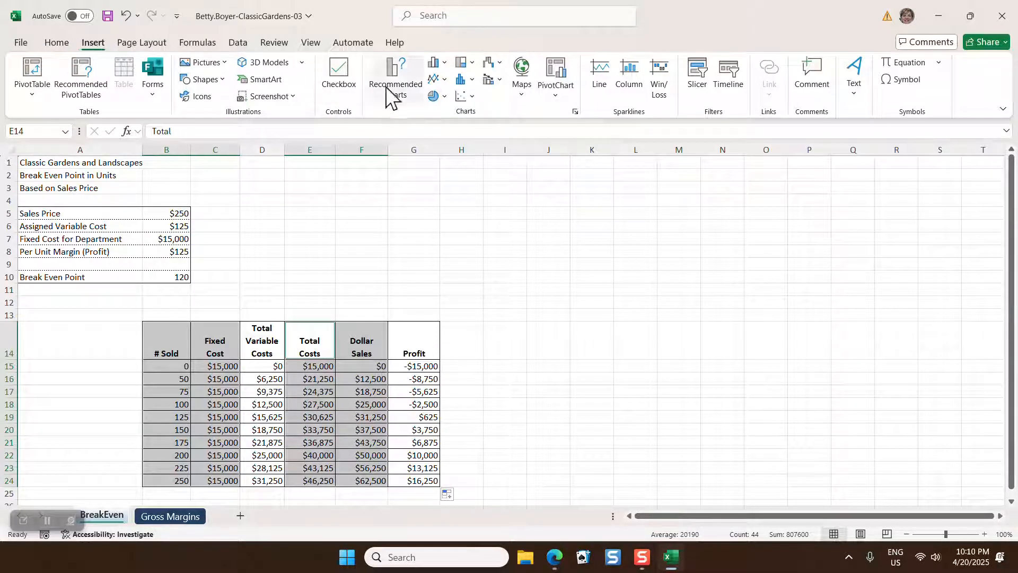
left_click(440, 79)
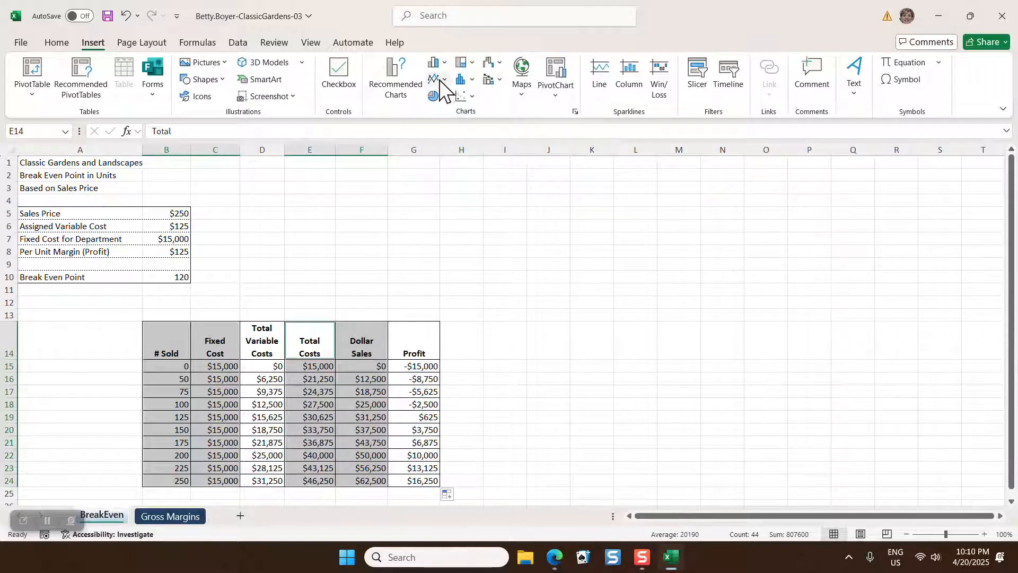
left_click(444, 79)
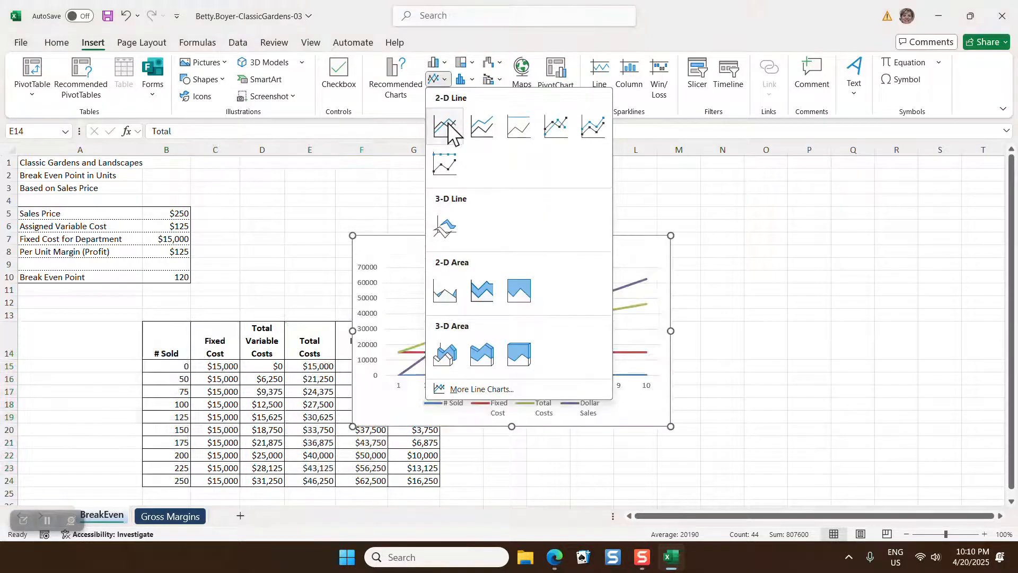
left_click(555, 131)
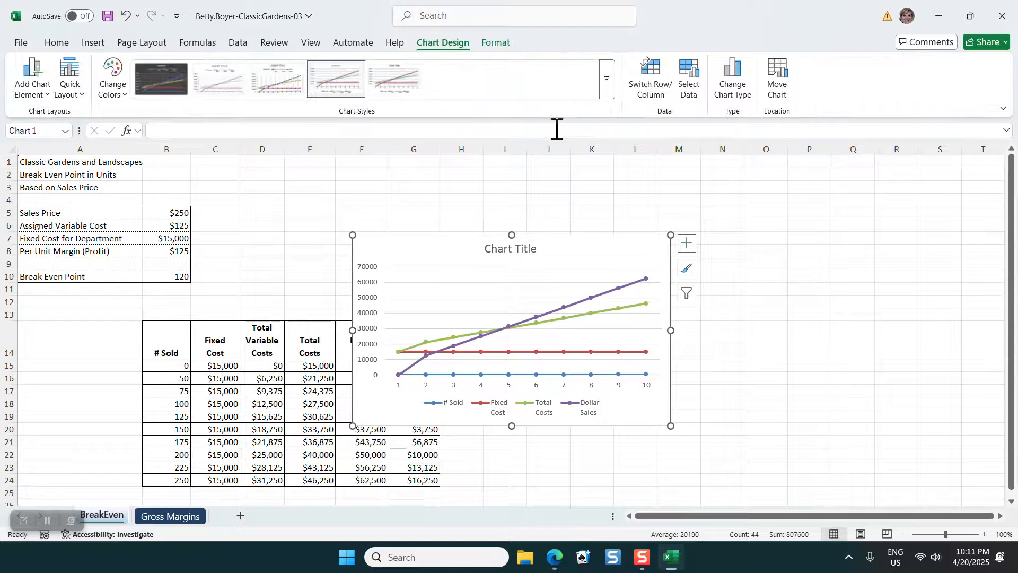
Move the line chart below the cost table and resize it to cover about A26:H45
scroll(754, 396, "down", 4)
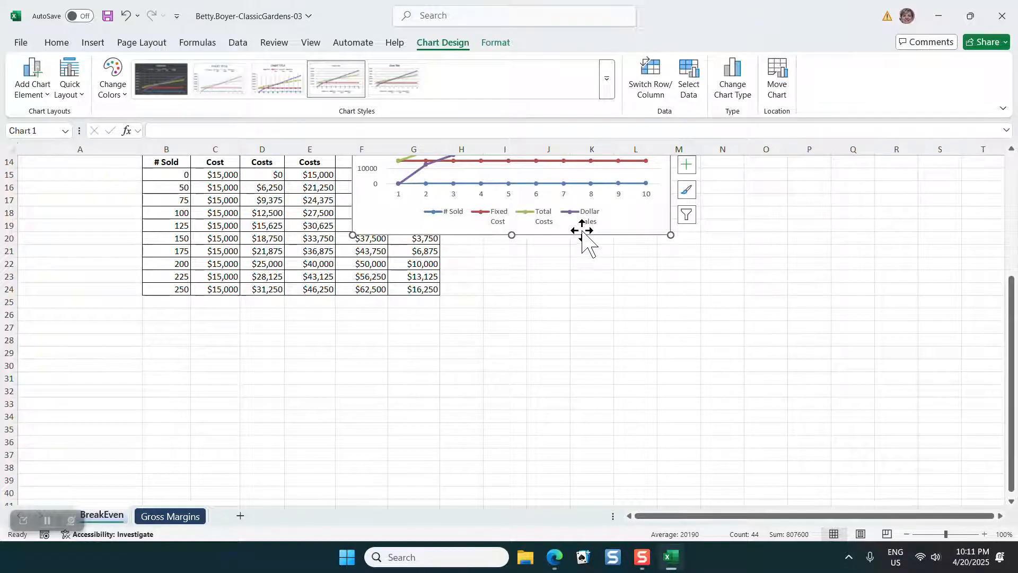
left_click_drag(584, 232, 178, 471)
scroll(551, 379, "down", 1)
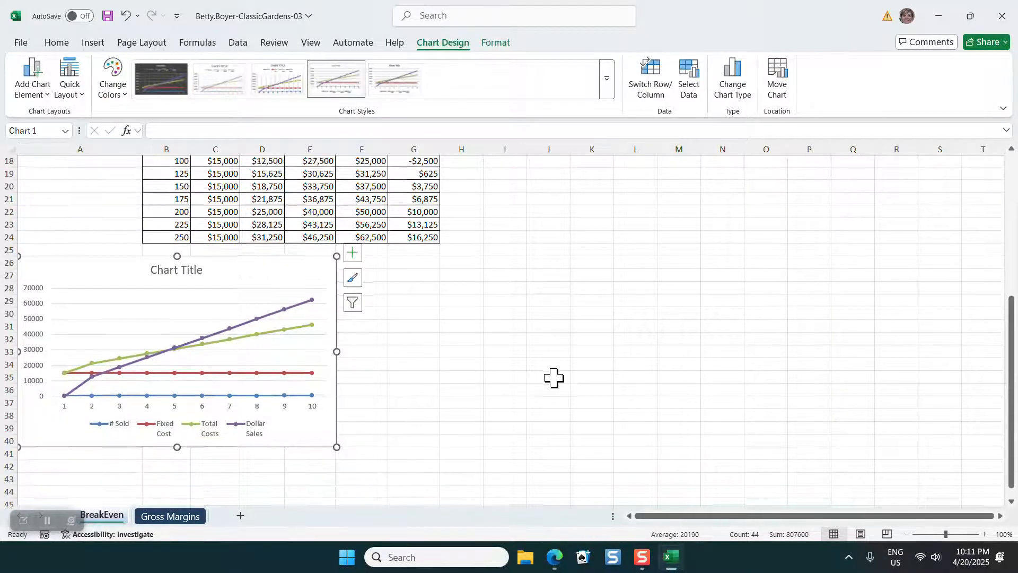
scroll(525, 384, "down", 1)
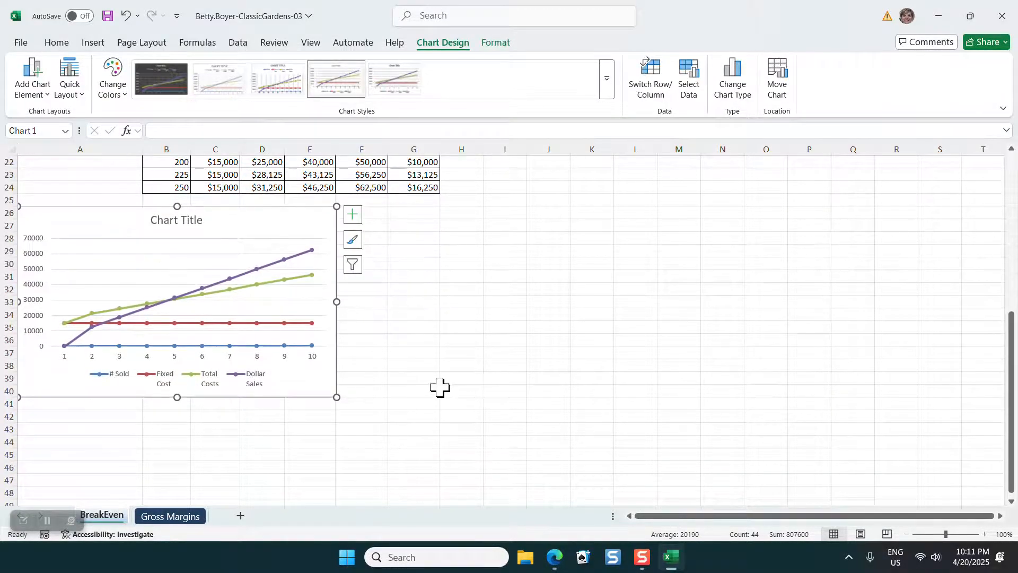
left_click_drag(336, 397, 485, 462)
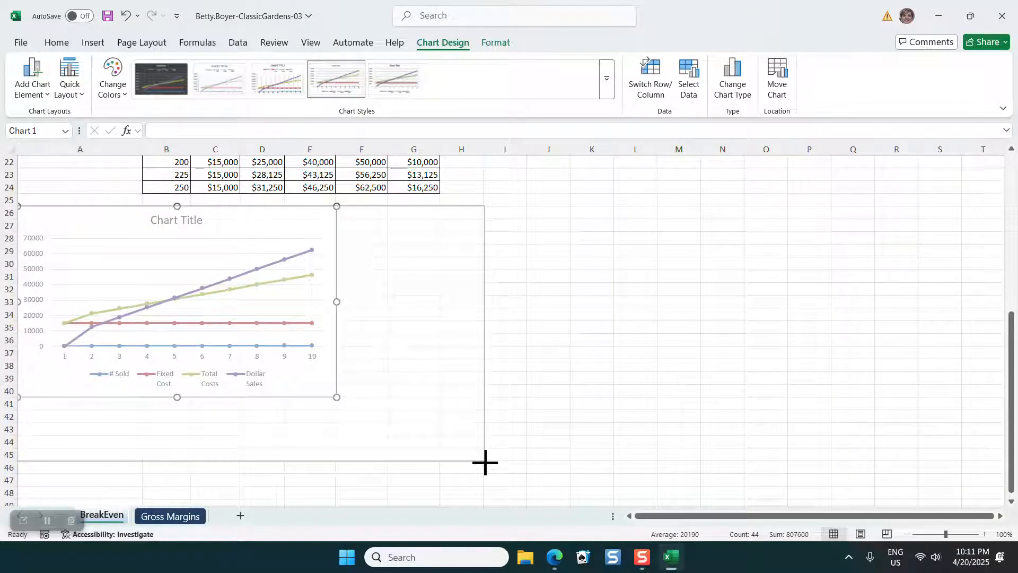
left_click_drag(484, 461, 485, 461)
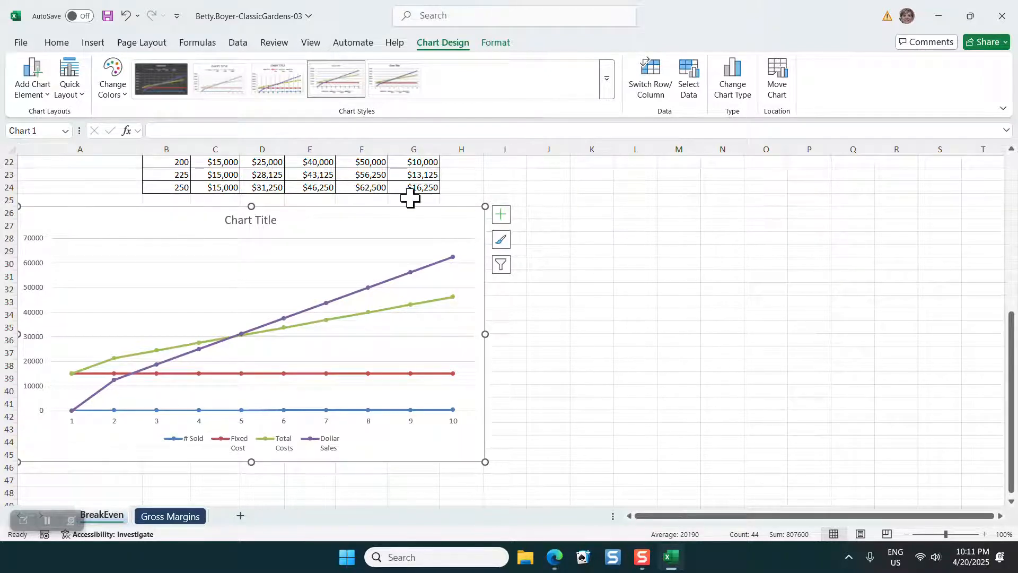
Set the line chart's horizontal axis label range to BreakEven!$B$15:$B$24
left_click(451, 46)
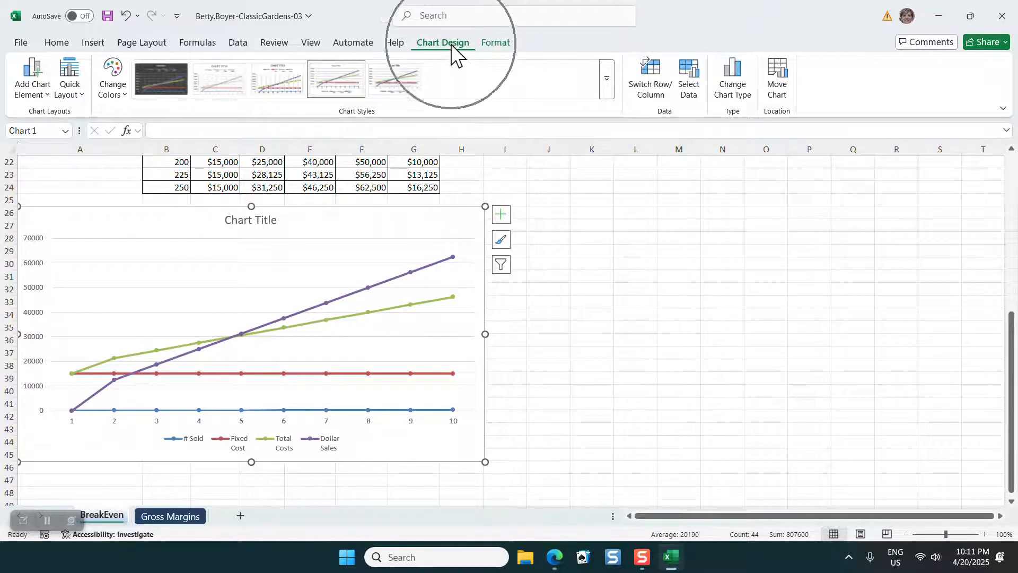
left_click(697, 93)
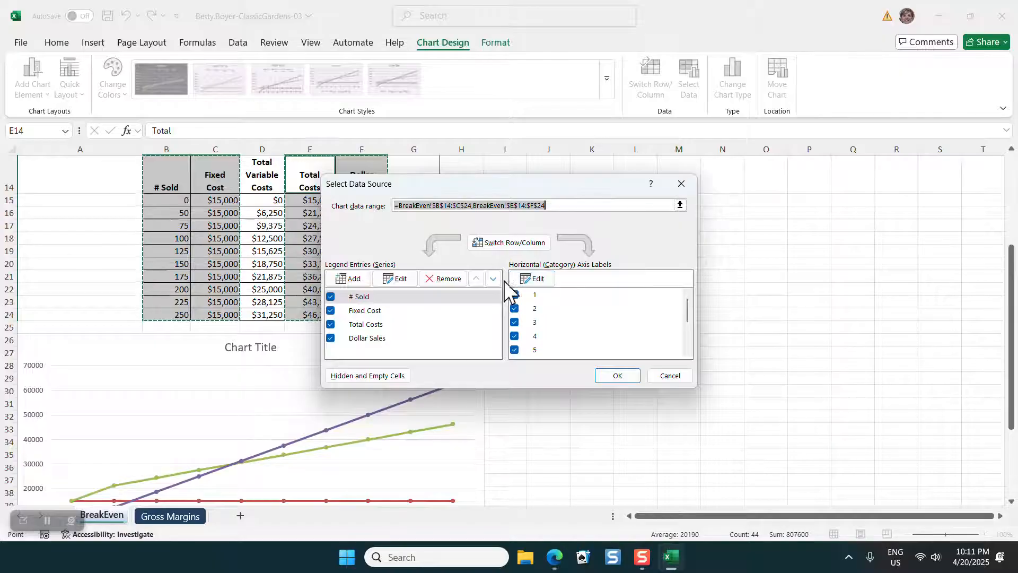
left_click(528, 280)
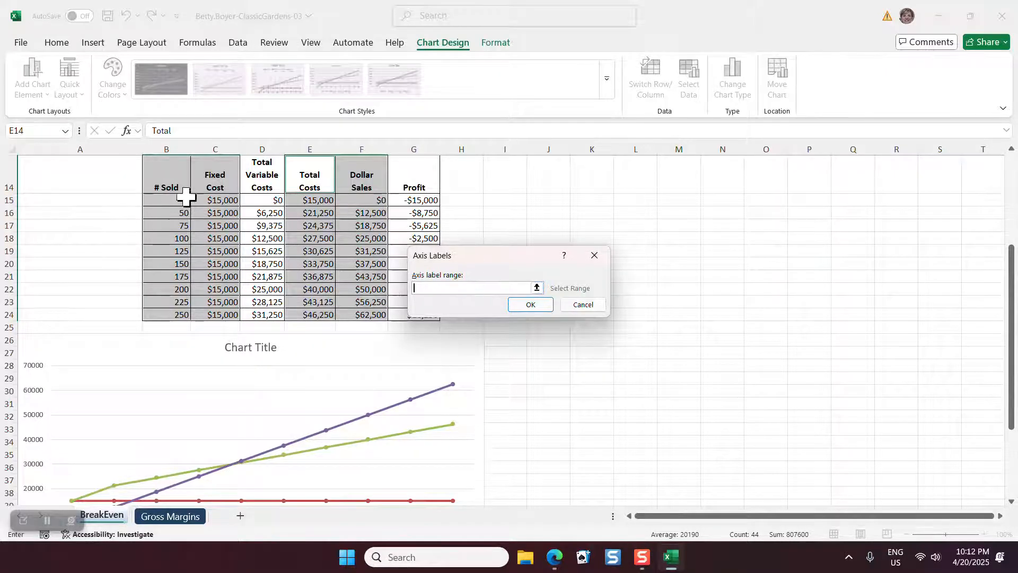
left_click(164, 201)
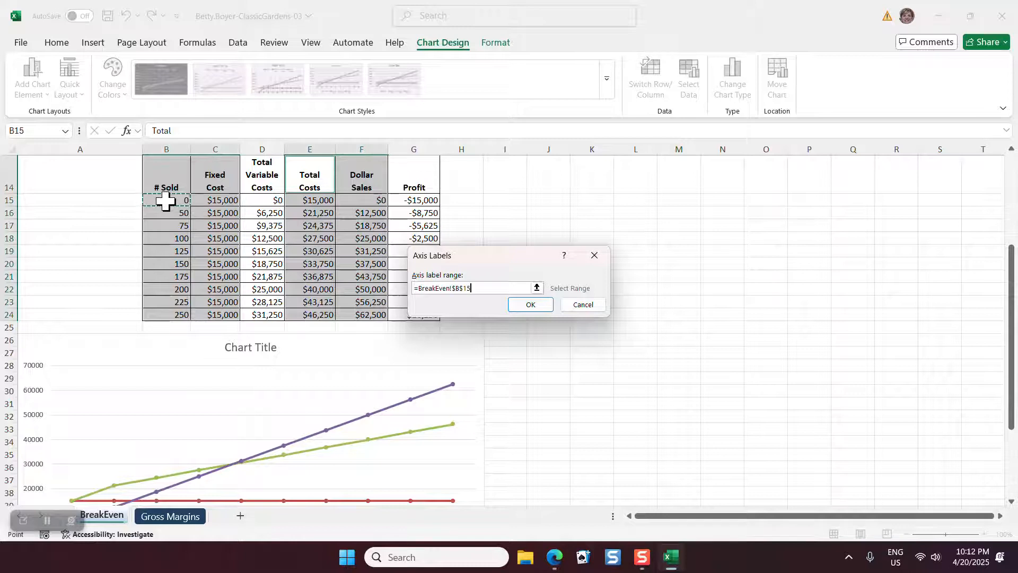
left_click_drag(164, 200, 160, 314)
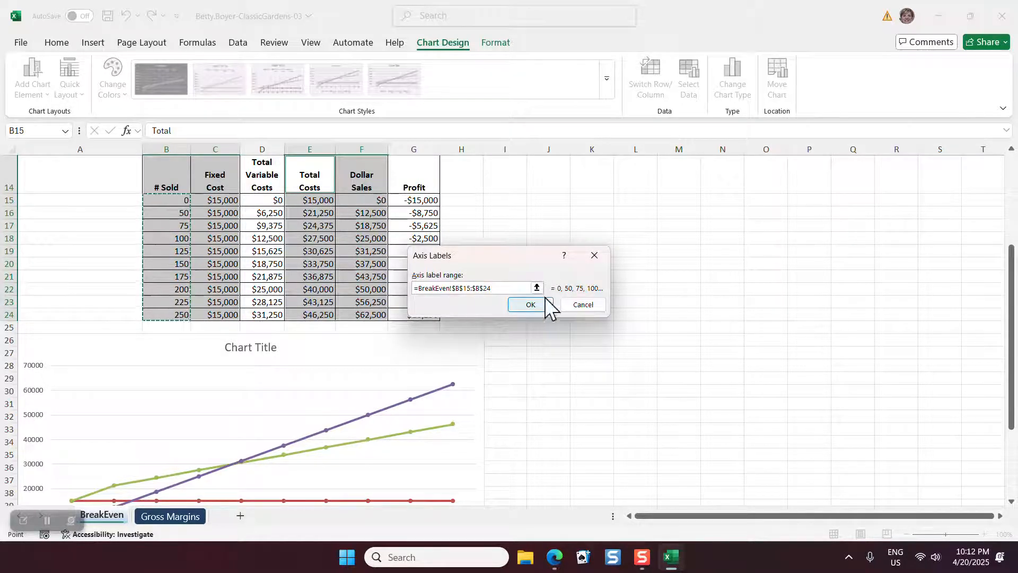
left_click(519, 305)
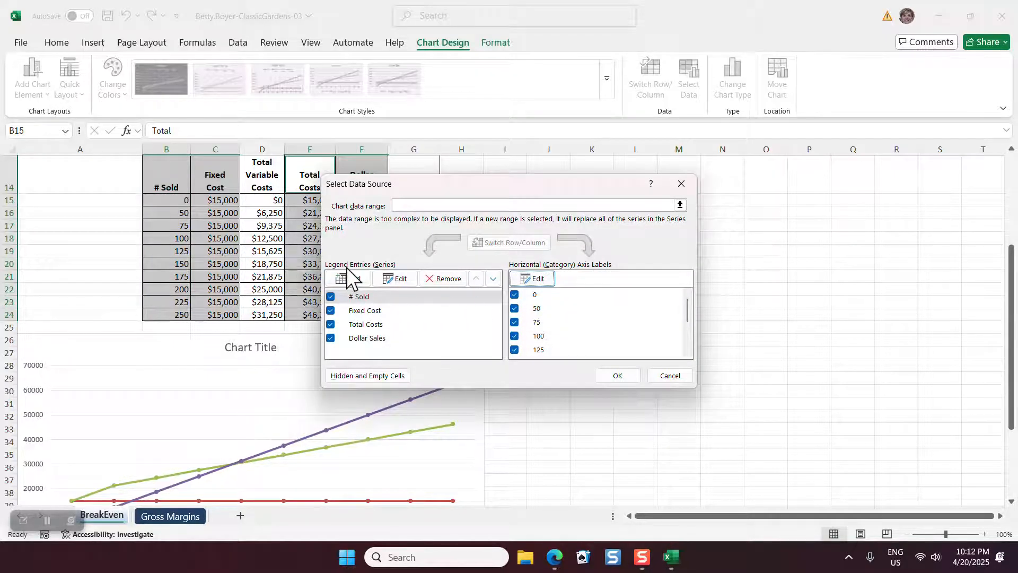
Exclude the # Sold series from the line chart, apply the data source changes, and deselect the chart
left_click(329, 297)
left_click(330, 296)
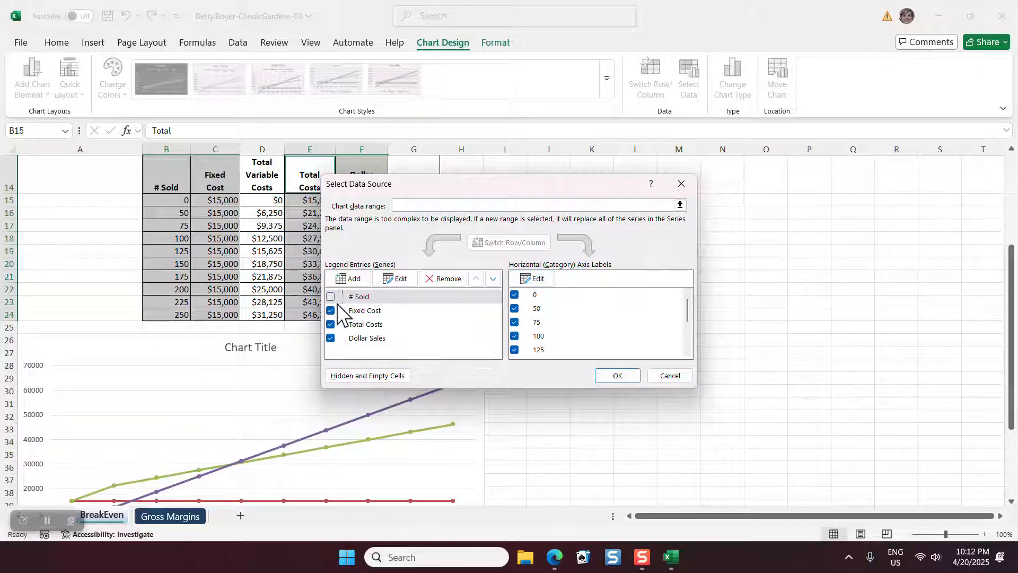
left_click(618, 375)
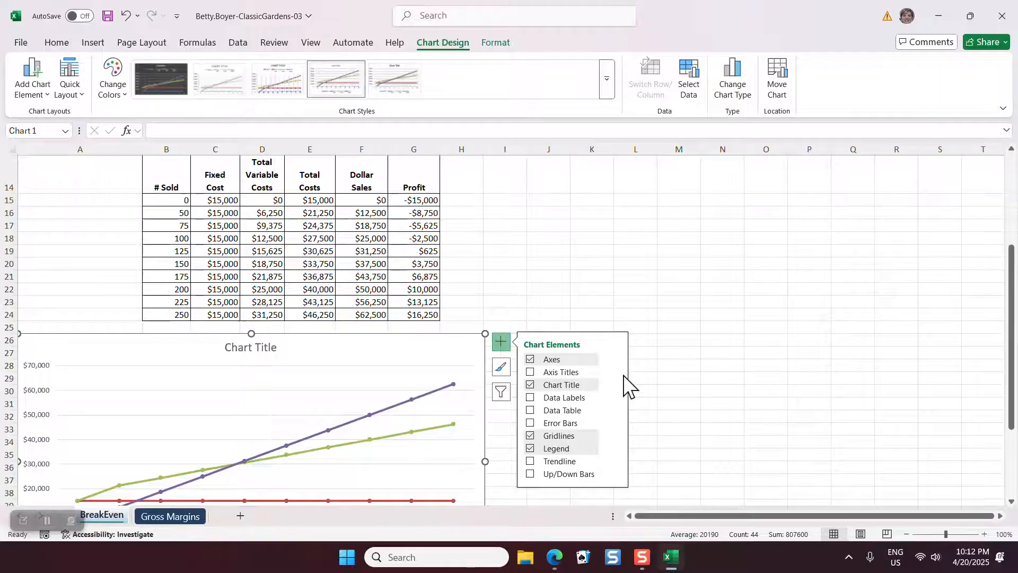
left_click(669, 380)
Change the line chart's title to Break Even in Units
left_click(248, 347)
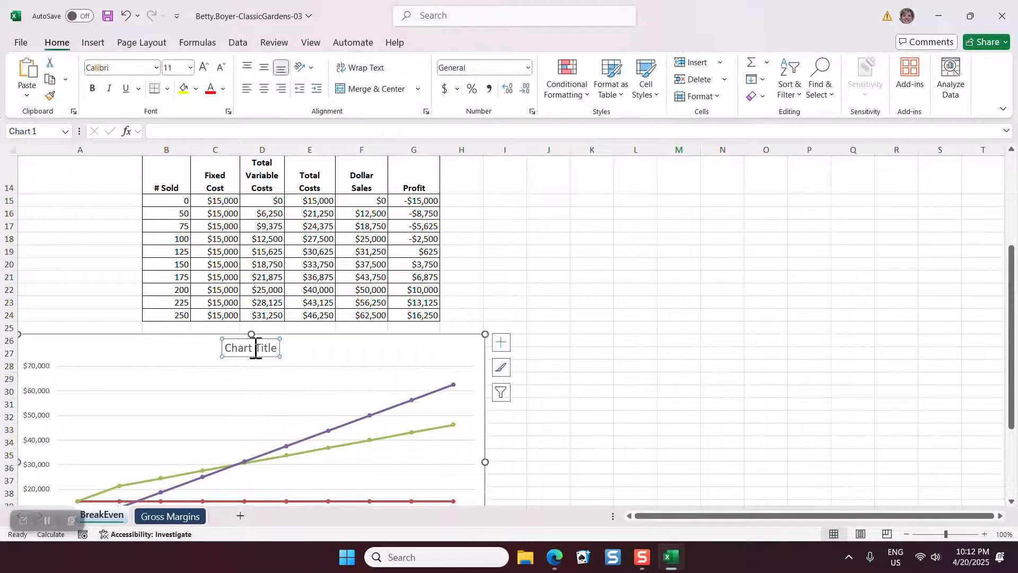
left_click_drag(277, 349, 237, 348)
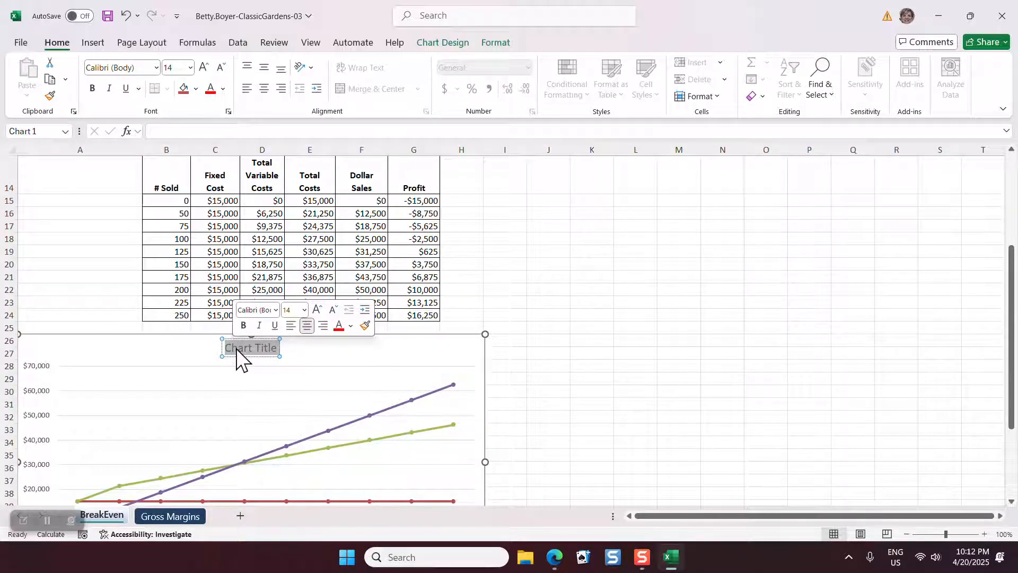
type("Br")
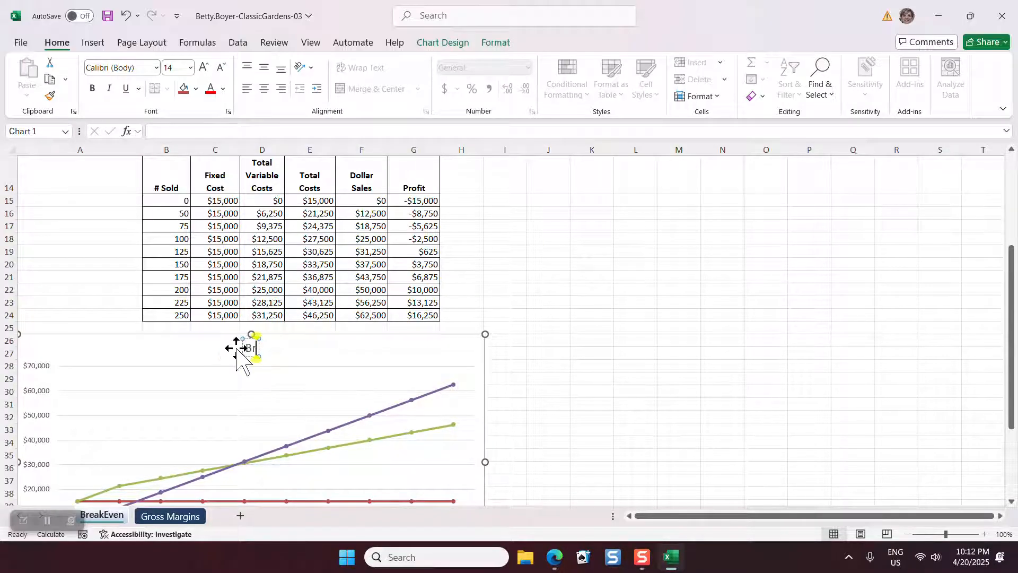
type("eak Even")
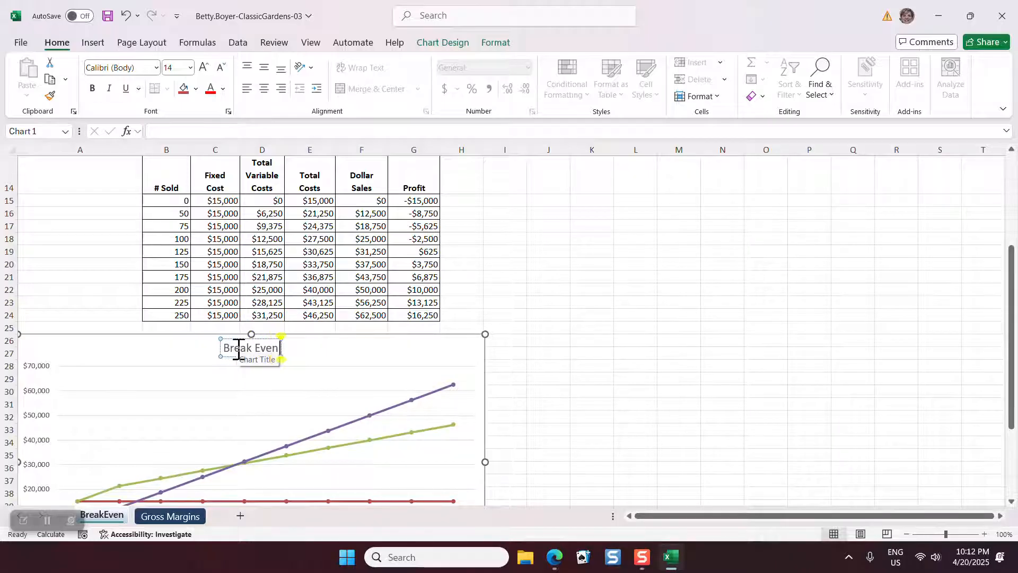
type(" in Units")
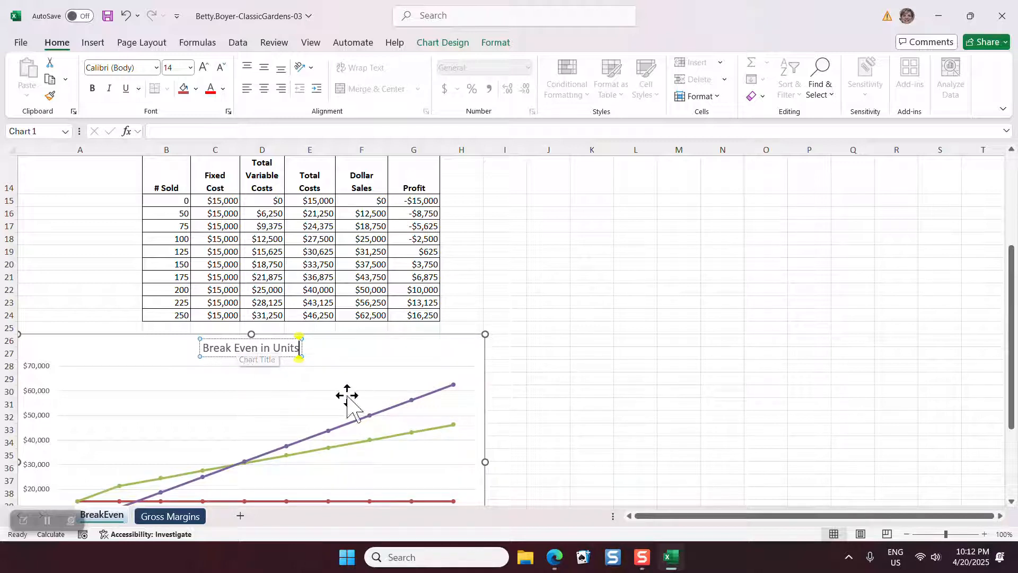
left_click(583, 363)
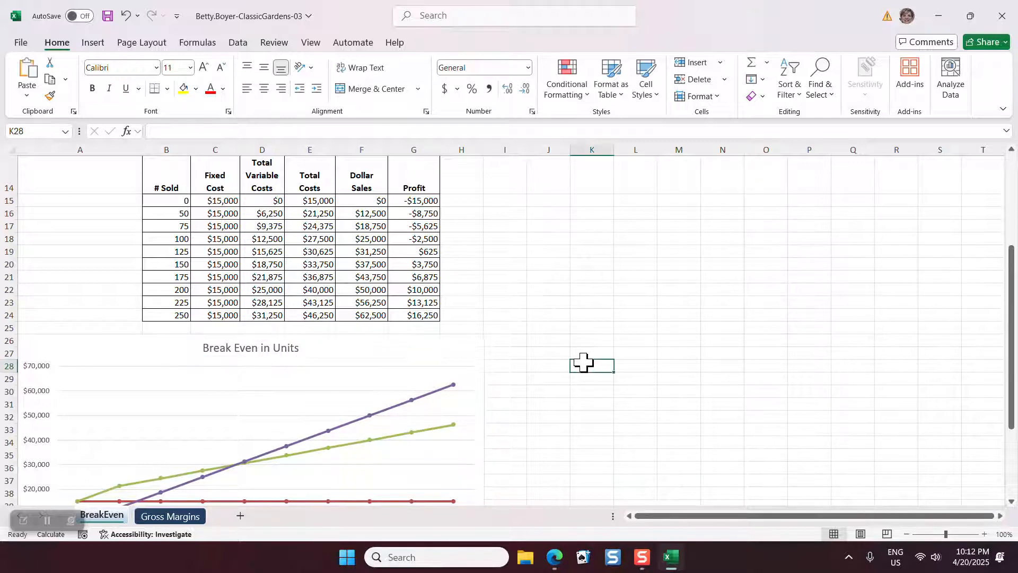
Place the line chart's legend at the top of the chart and add primary major vertical gridlines
left_click(457, 336)
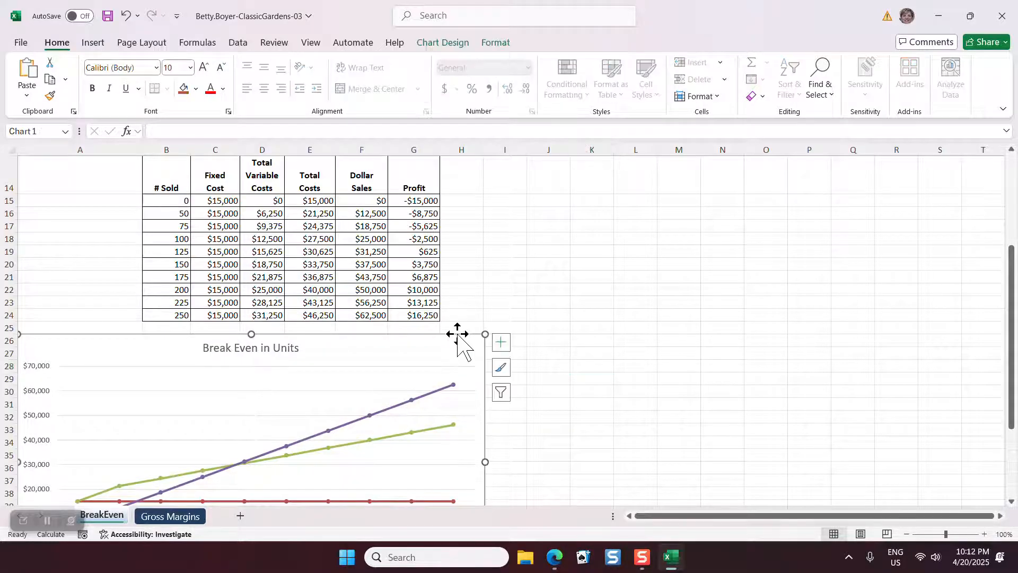
left_click(503, 344)
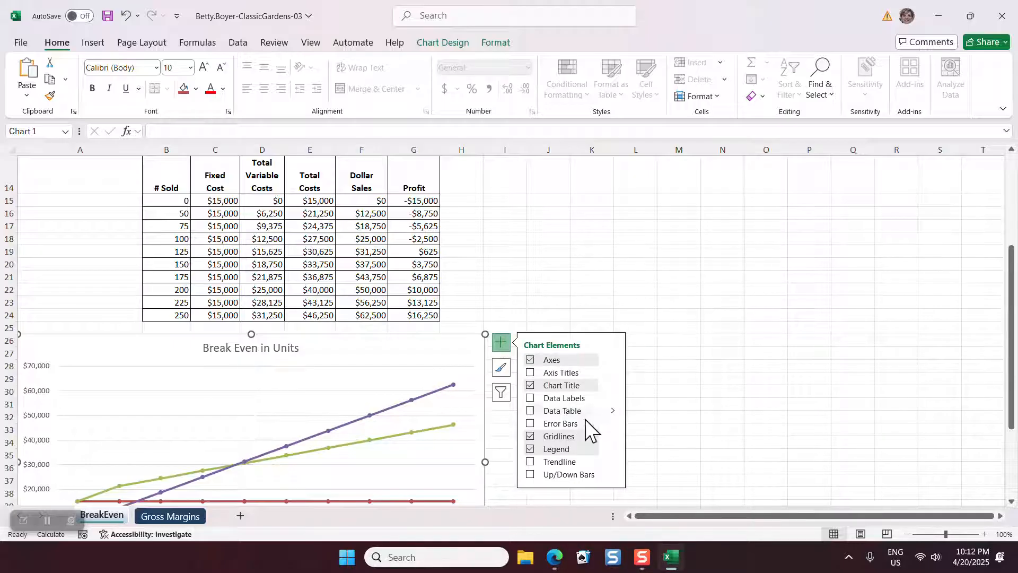
left_click(614, 450)
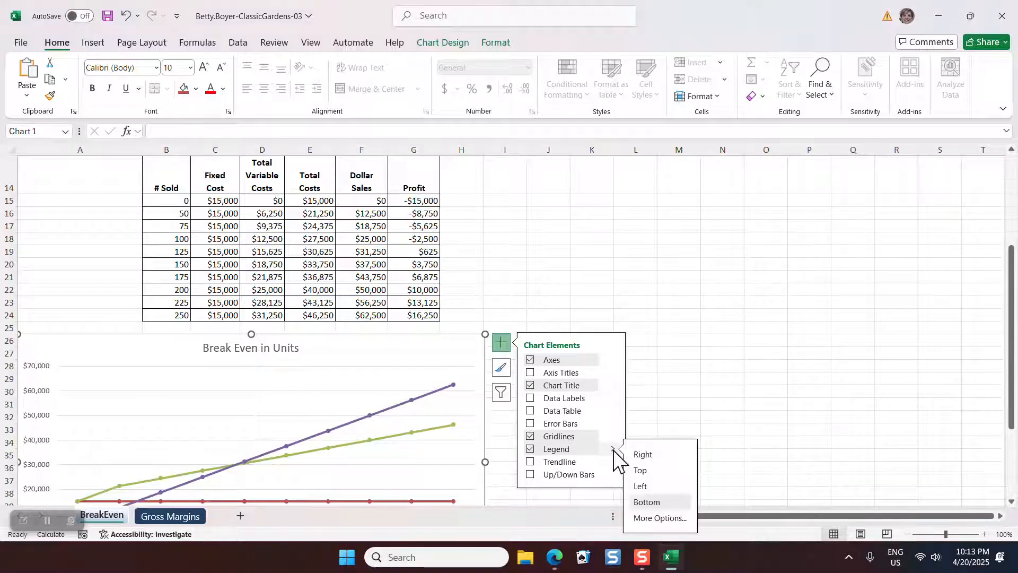
left_click(648, 472)
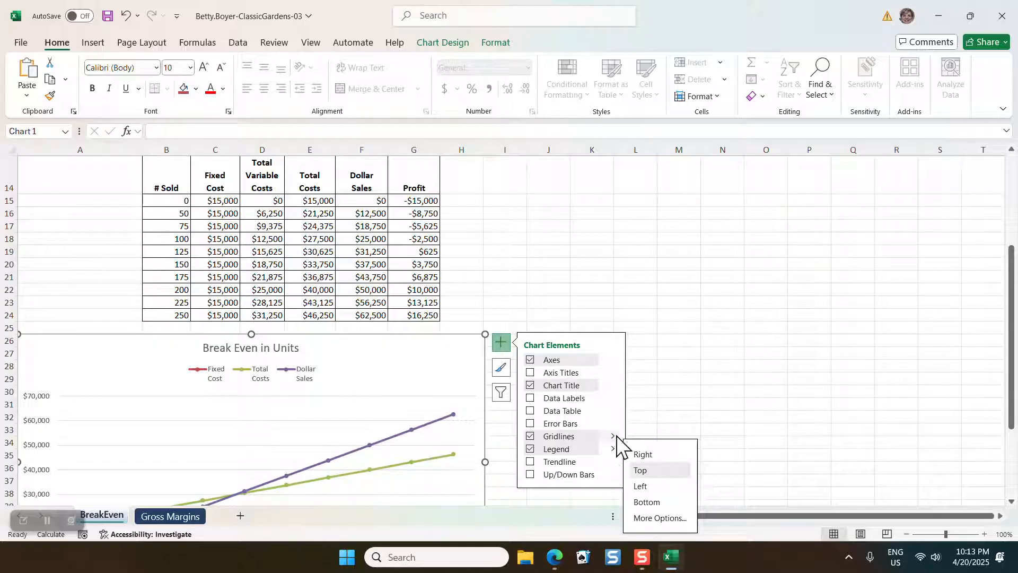
mouse_move(614, 436)
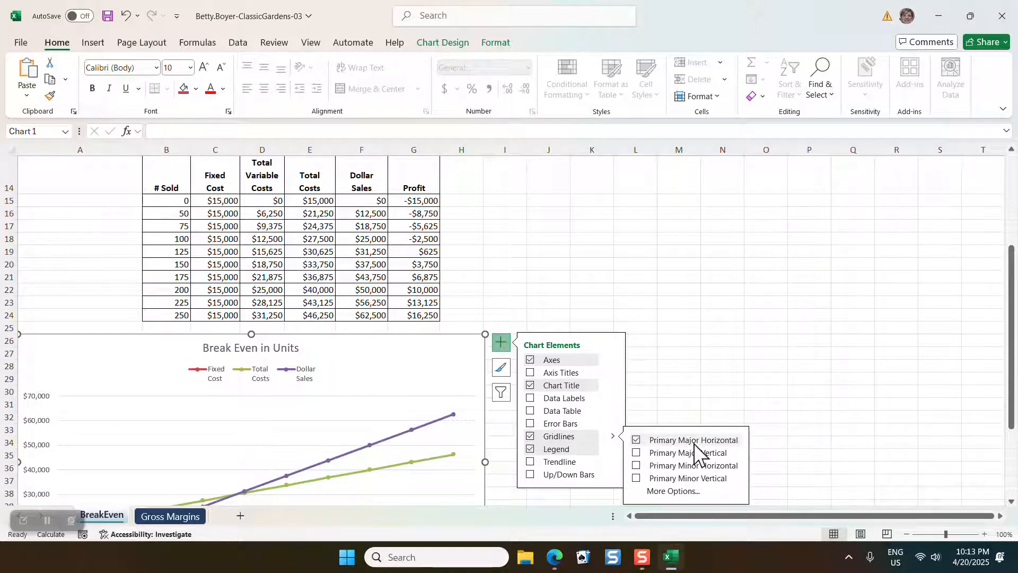
left_click(637, 453)
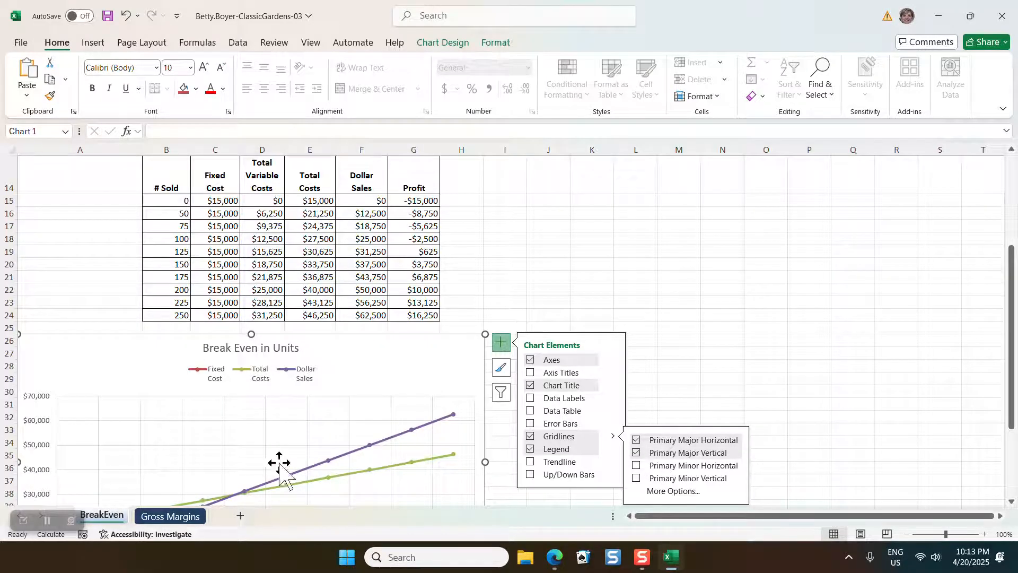
left_click(705, 364)
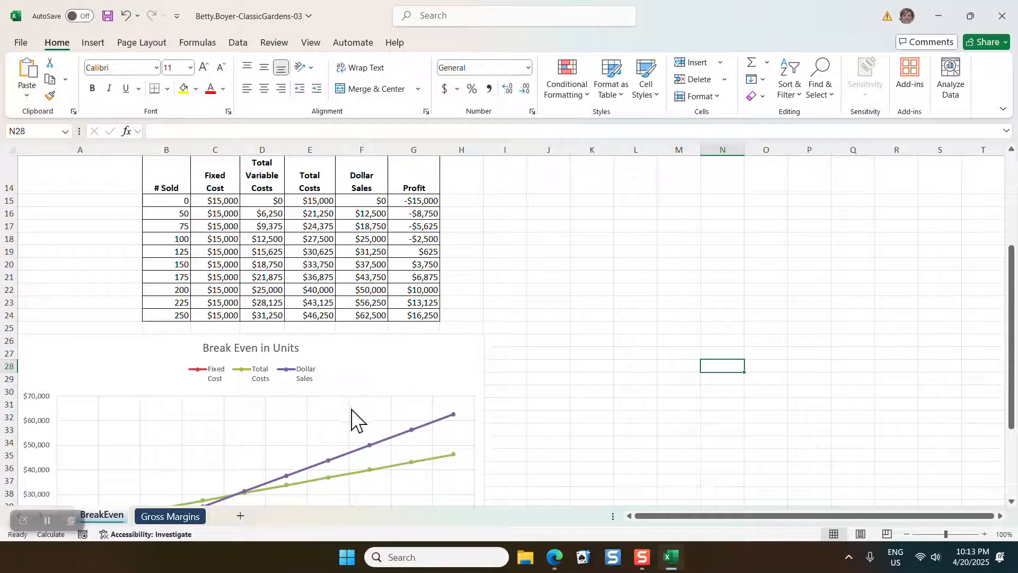
Recolour the line chart's vertical and horizontal major gridlines with the lightest gray shade of the Black, Text 1 theme color
left_click(344, 427)
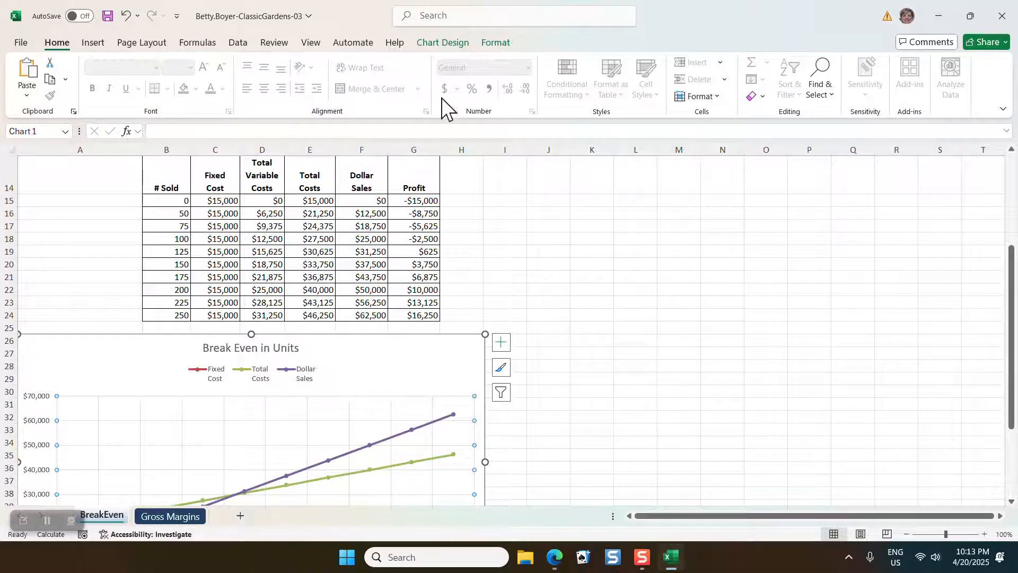
left_click(491, 48)
left_click(414, 80)
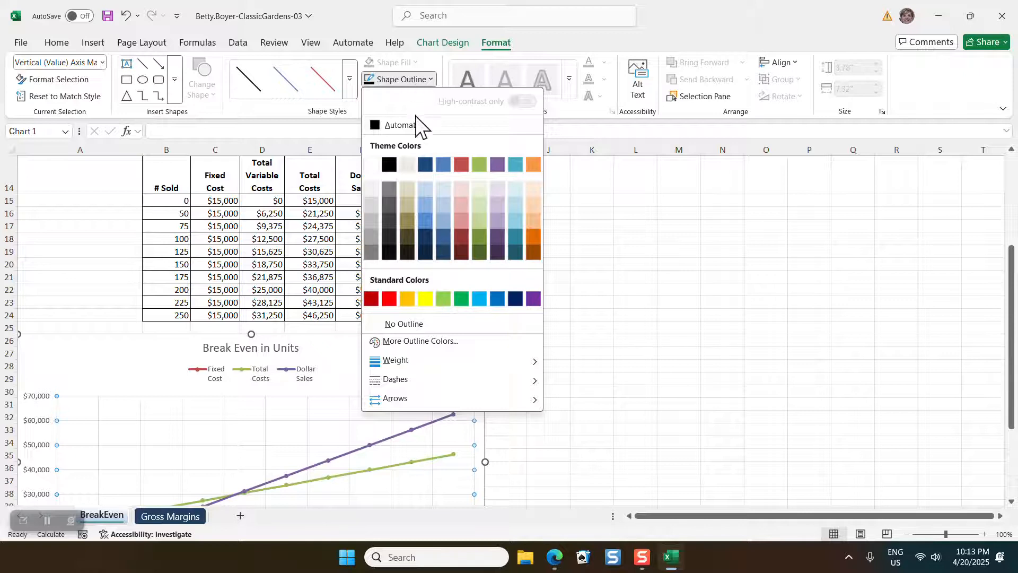
left_click(388, 188)
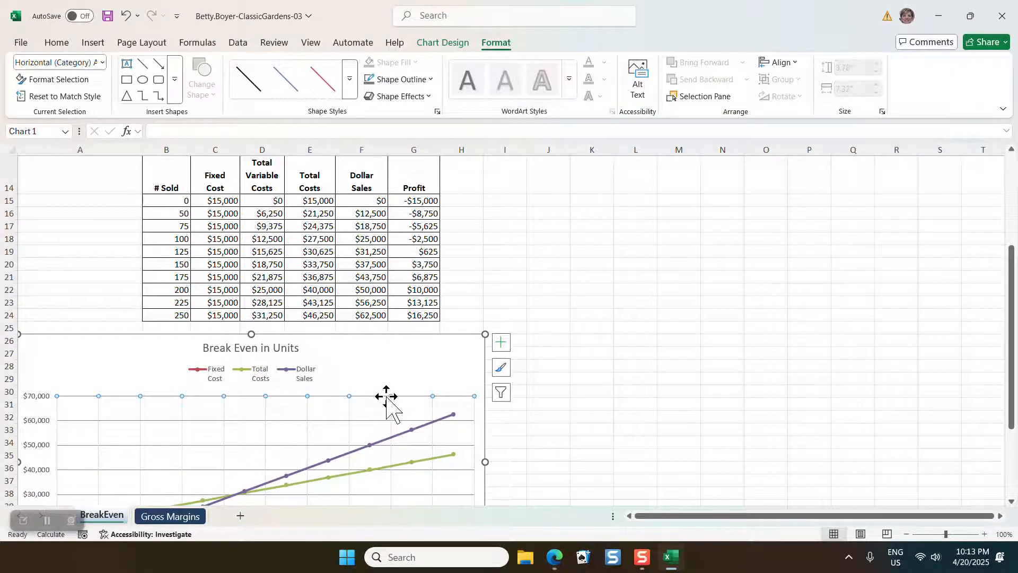
left_click(402, 79)
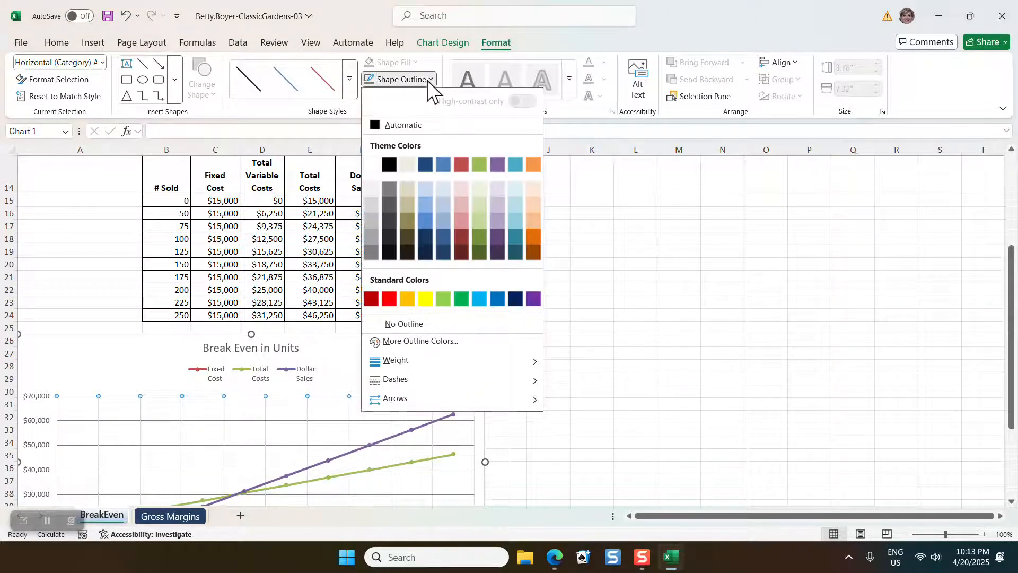
left_click(390, 186)
left_click(663, 355)
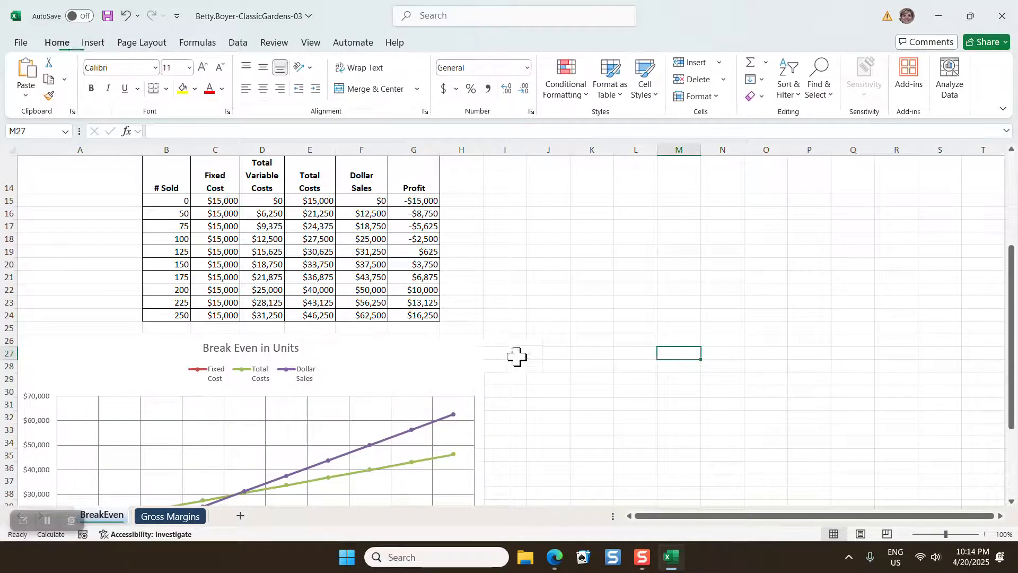
Set the chart area's outline weight to 1 pt
left_click(469, 335)
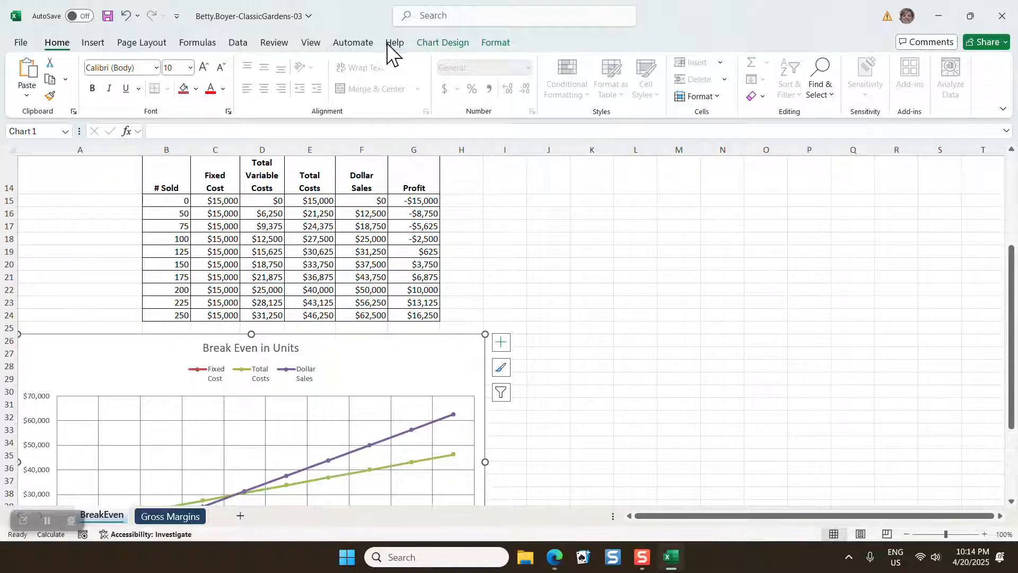
left_click(496, 45)
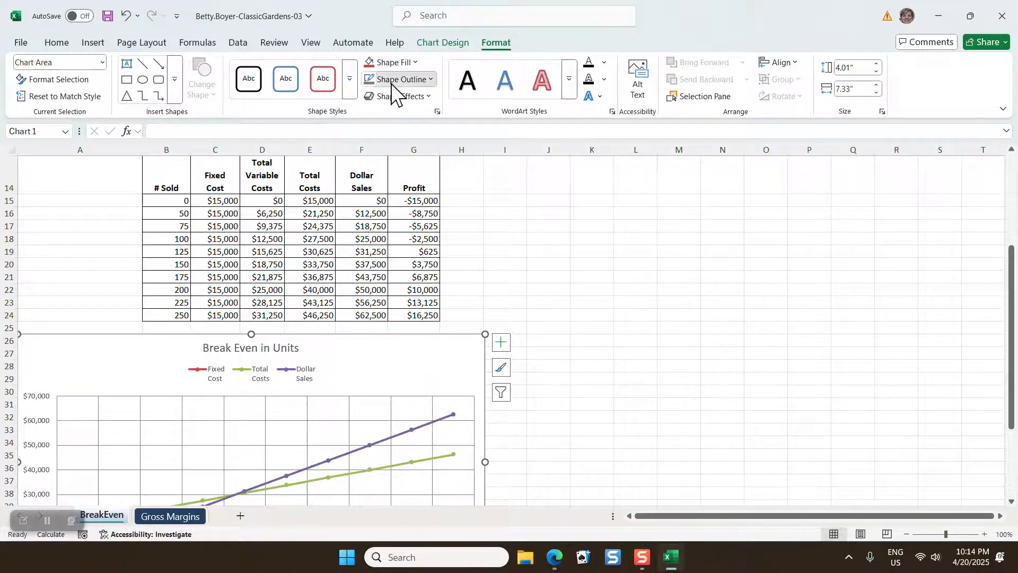
left_click(390, 81)
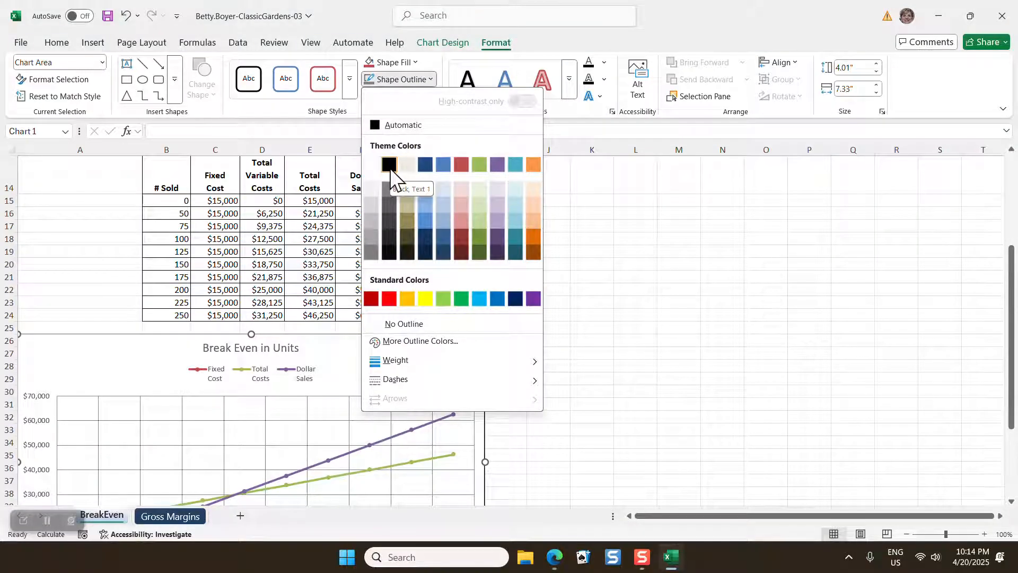
mouse_move(427, 364)
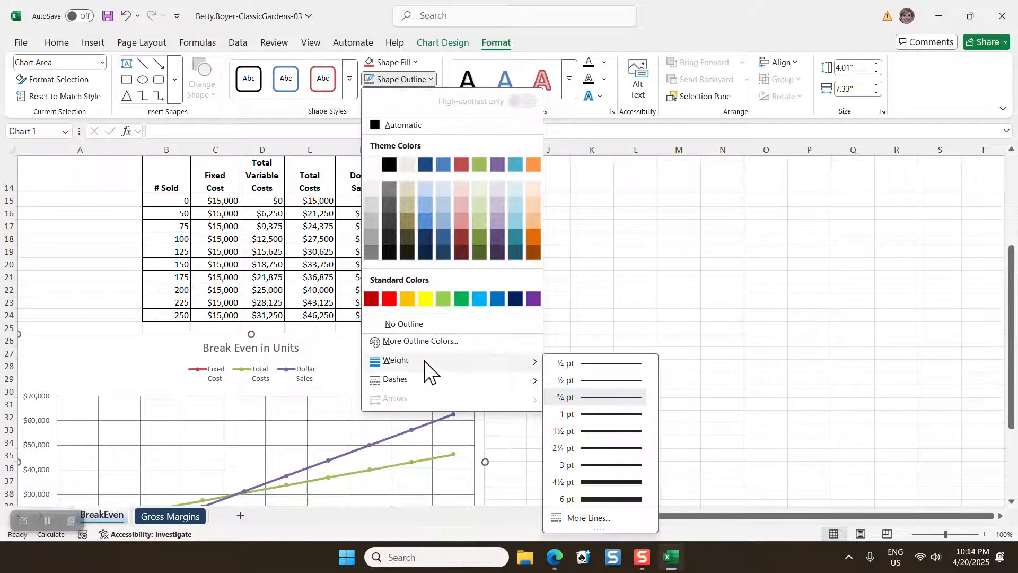
left_click(620, 423)
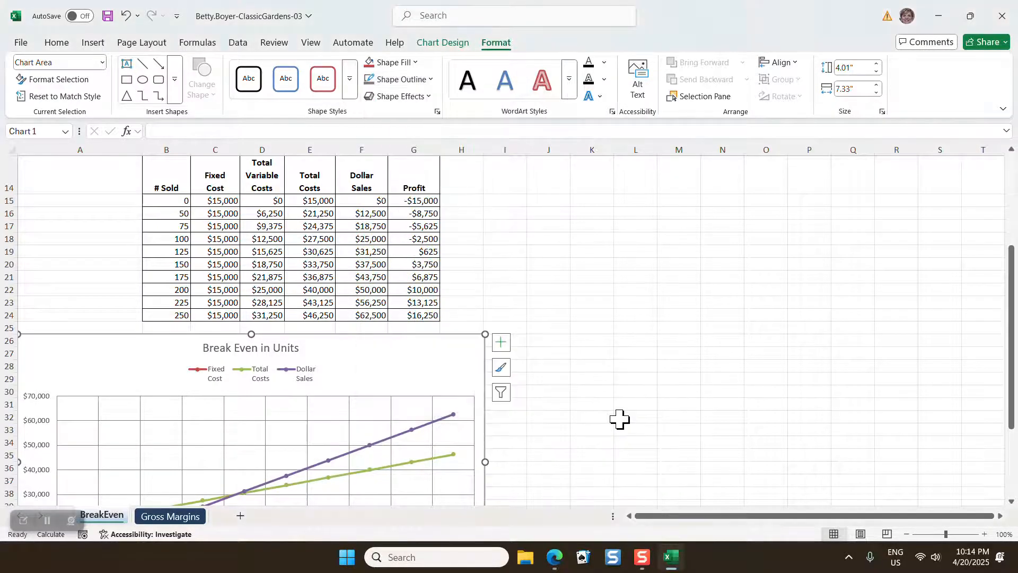
left_click(591, 429)
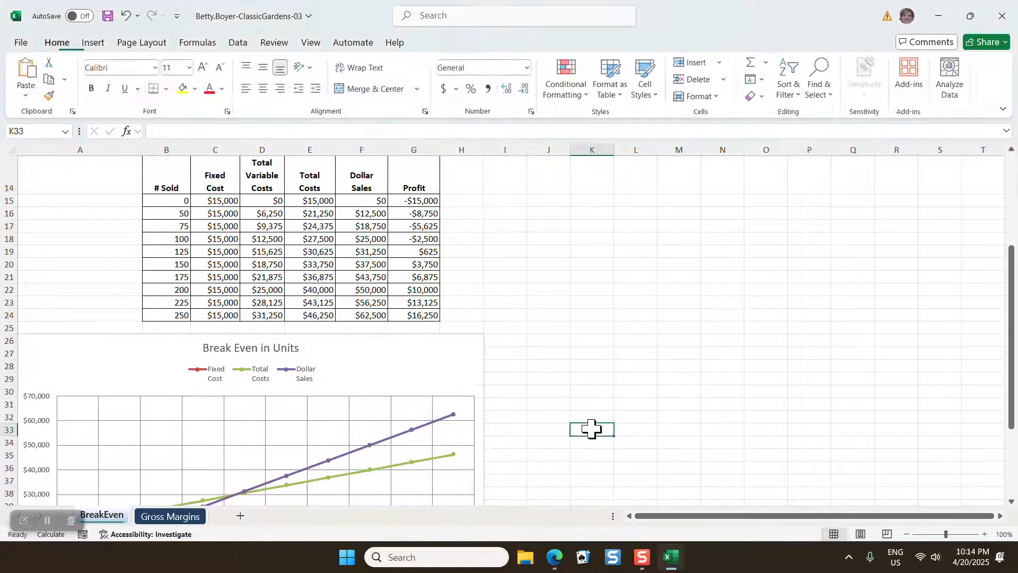
Give the chart area a Black, Text 1 outline with a weight of 1 pt and deselect the chart
left_click(462, 336)
left_click(494, 43)
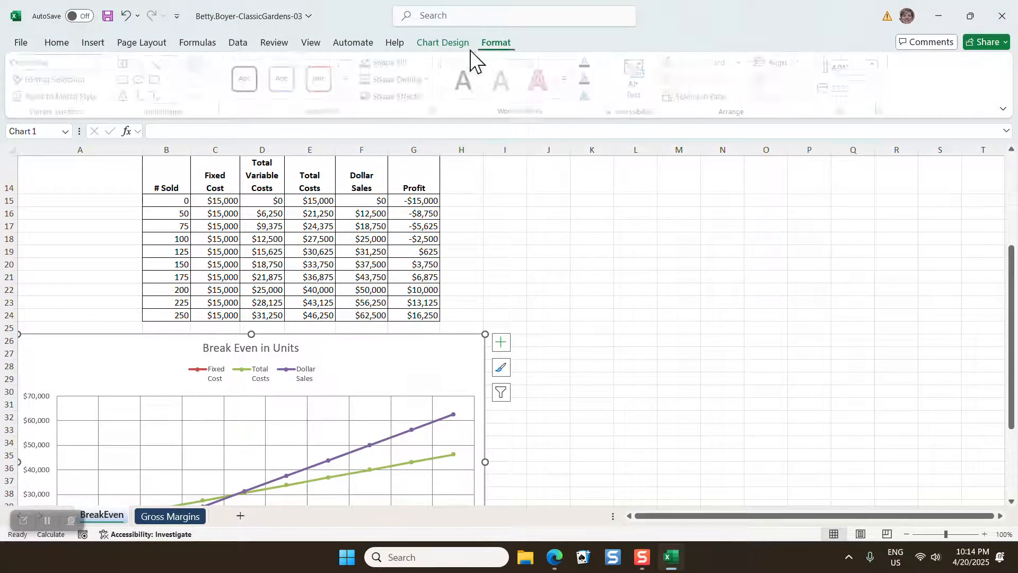
left_click(391, 85)
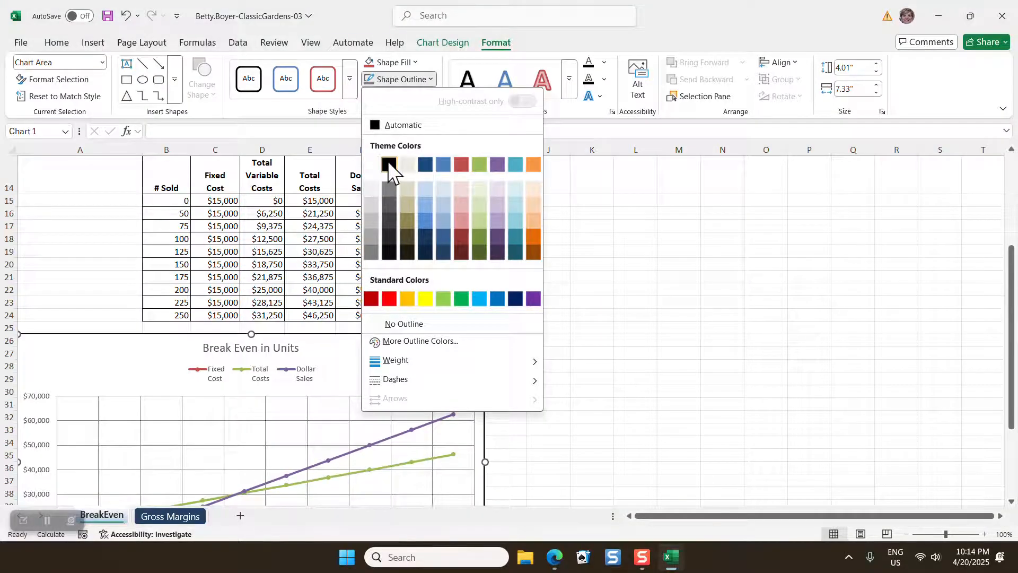
left_click(387, 162)
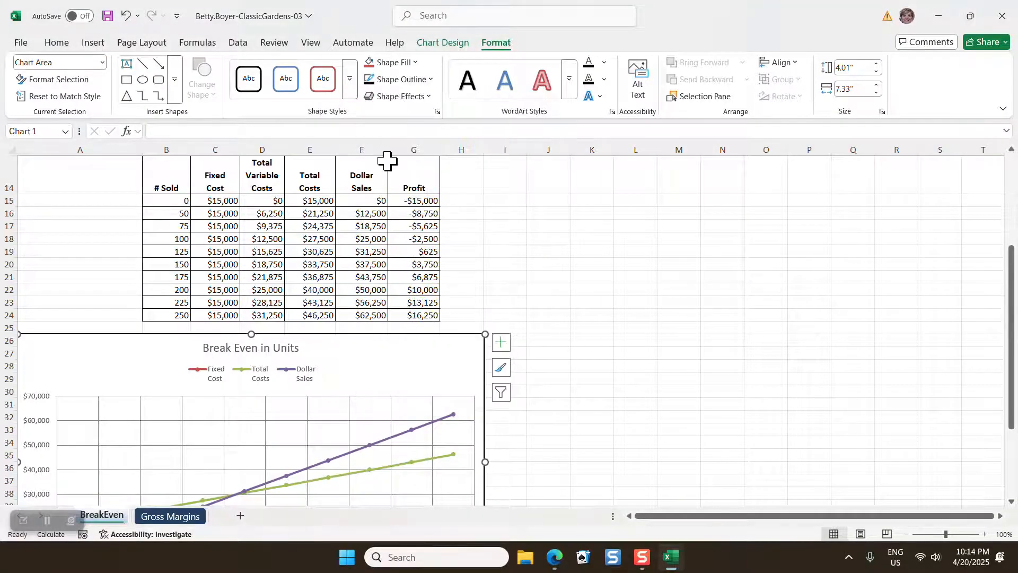
left_click(412, 81)
mouse_move(419, 366)
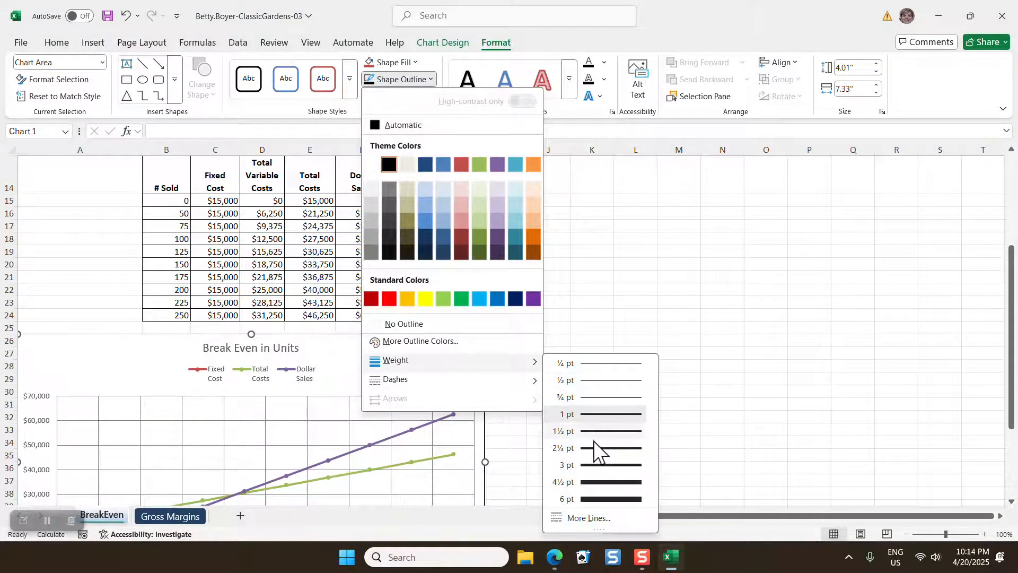
left_click(594, 411)
left_click(620, 374)
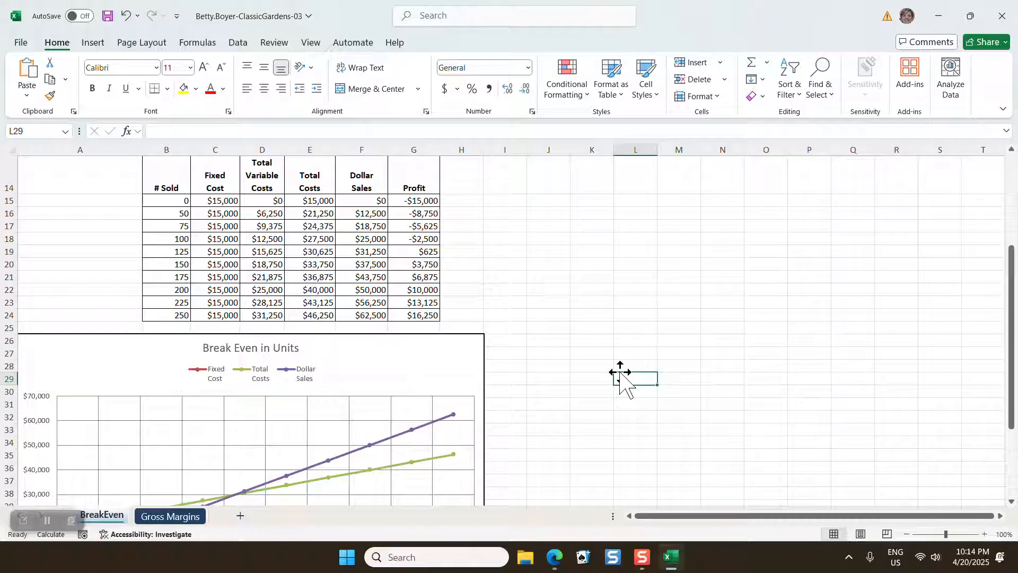
Apply the first outer shadow effect, offset to the bottom right, to the chart's plot area and deselect the chart
scroll(548, 357, "down", 2)
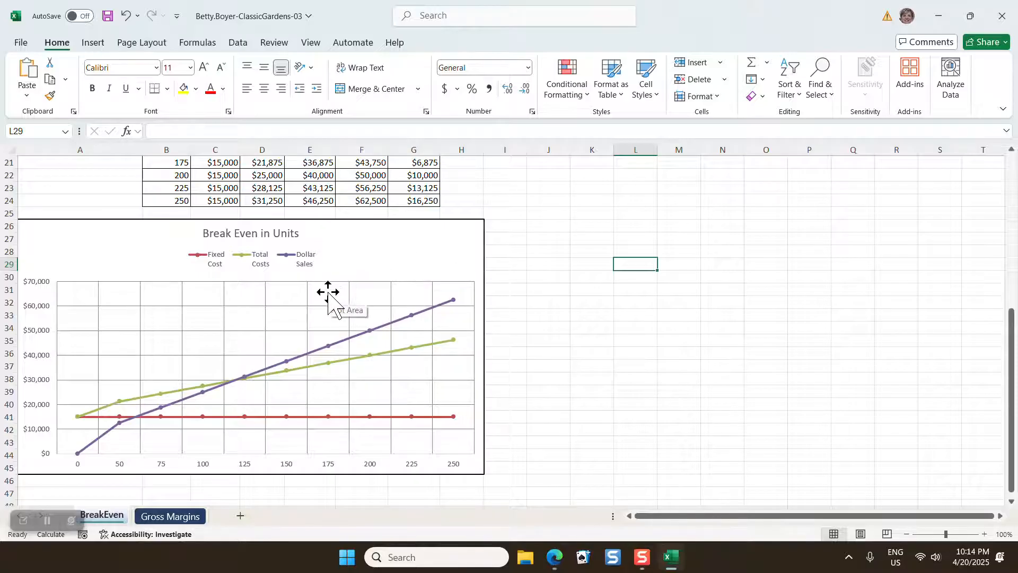
left_click(292, 298)
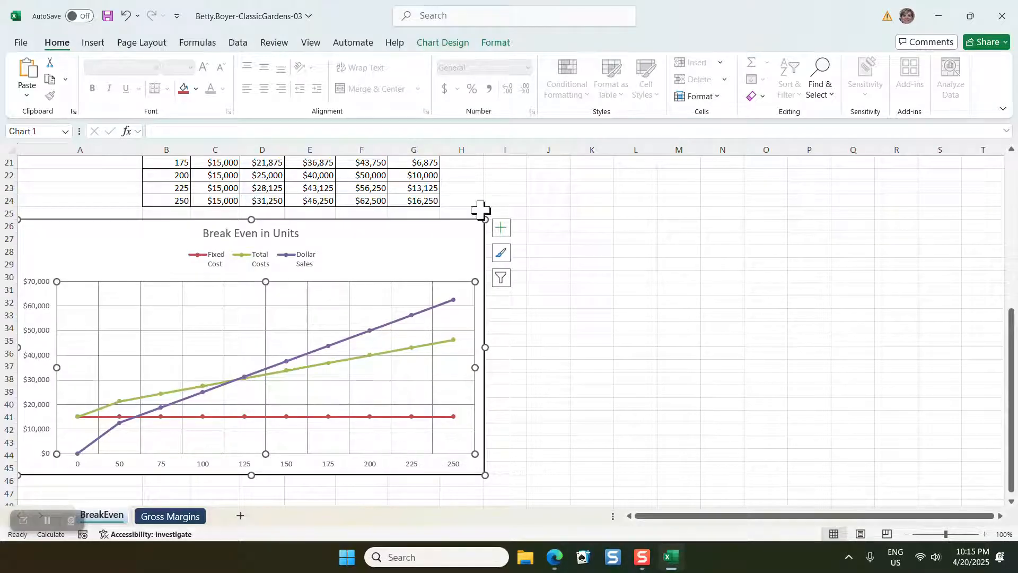
left_click(454, 45)
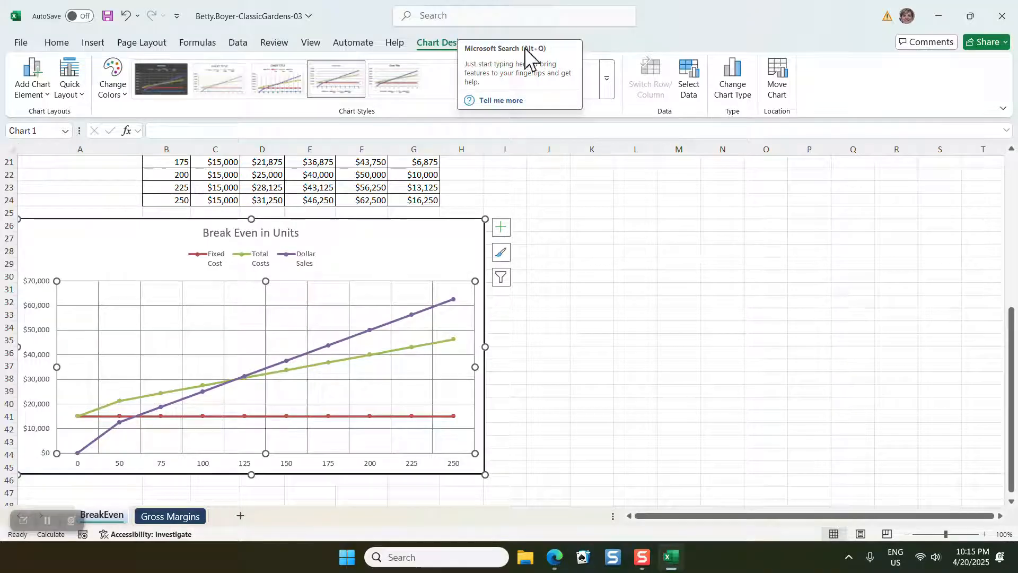
left_click(609, 87)
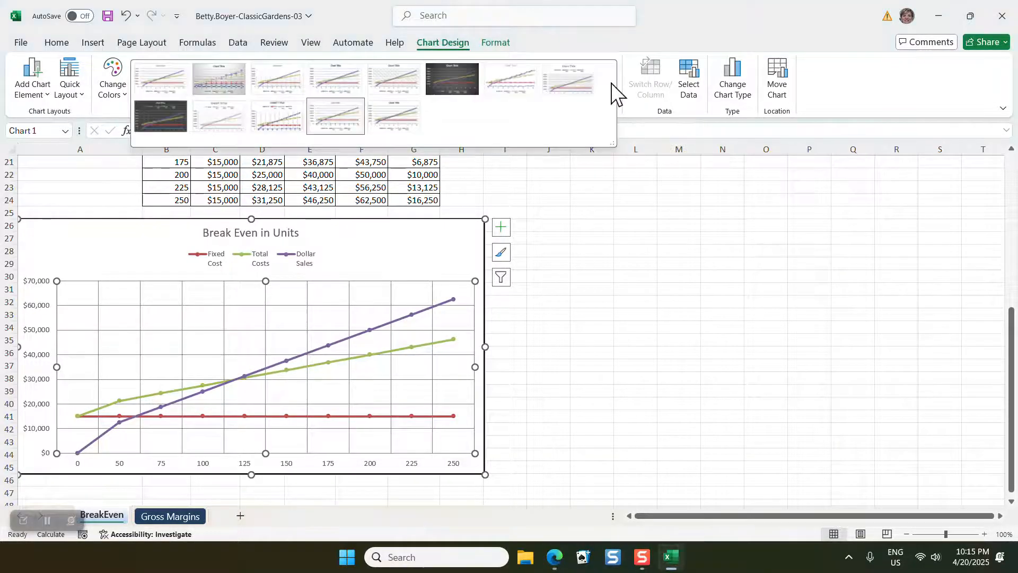
left_click(586, 170)
left_click(494, 44)
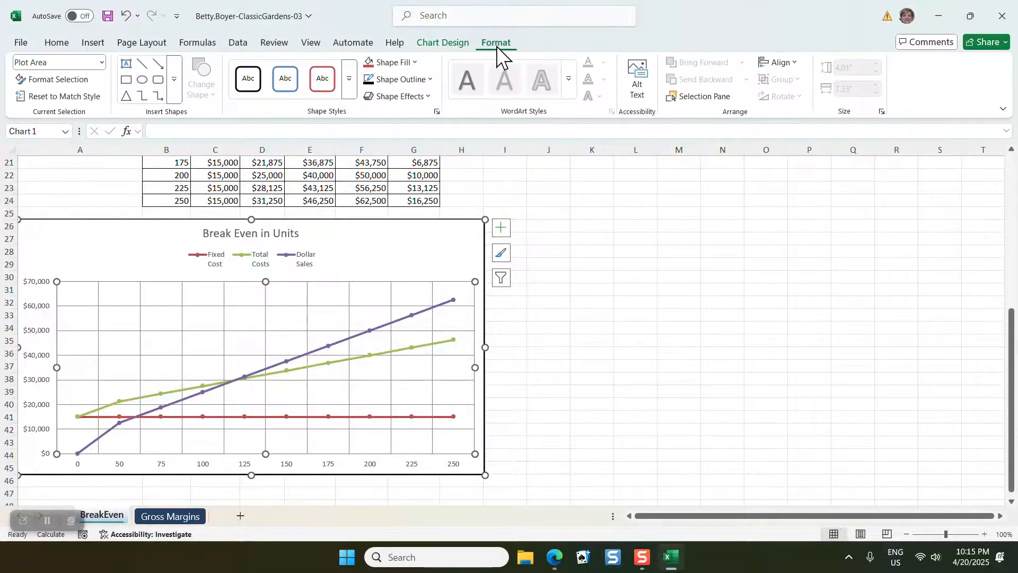
left_click(426, 97)
mouse_move(444, 152)
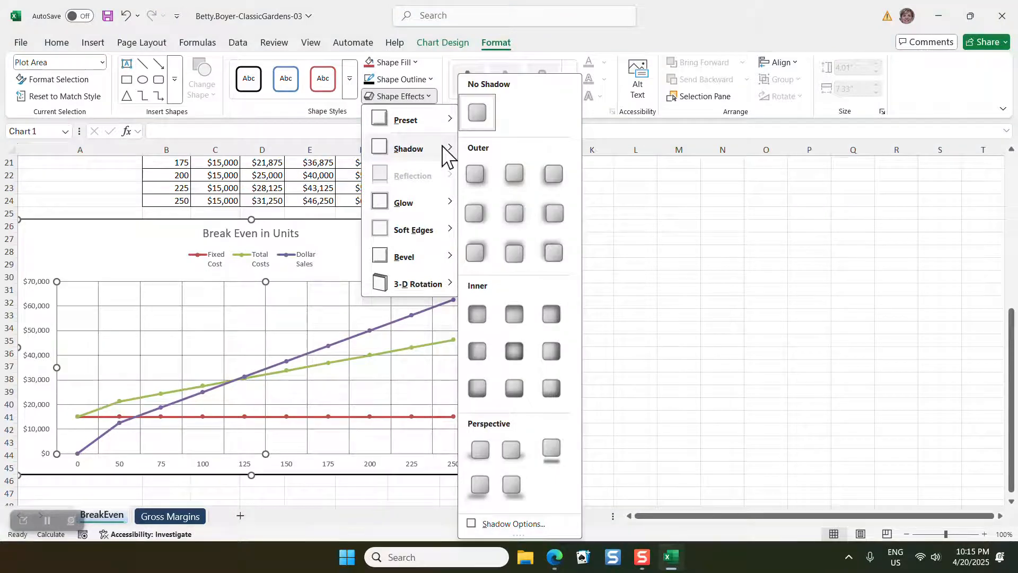
left_click(477, 173)
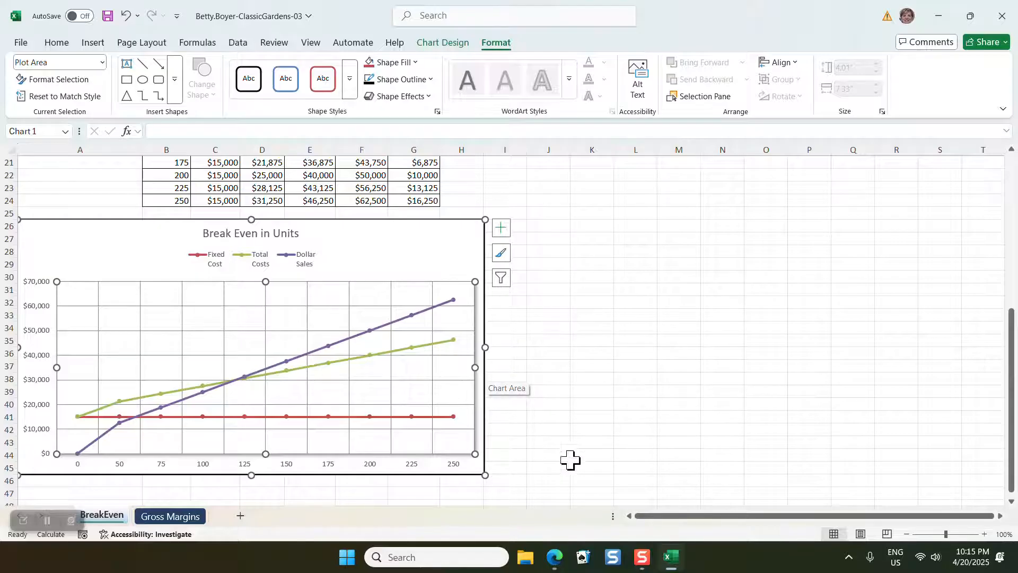
left_click(579, 432)
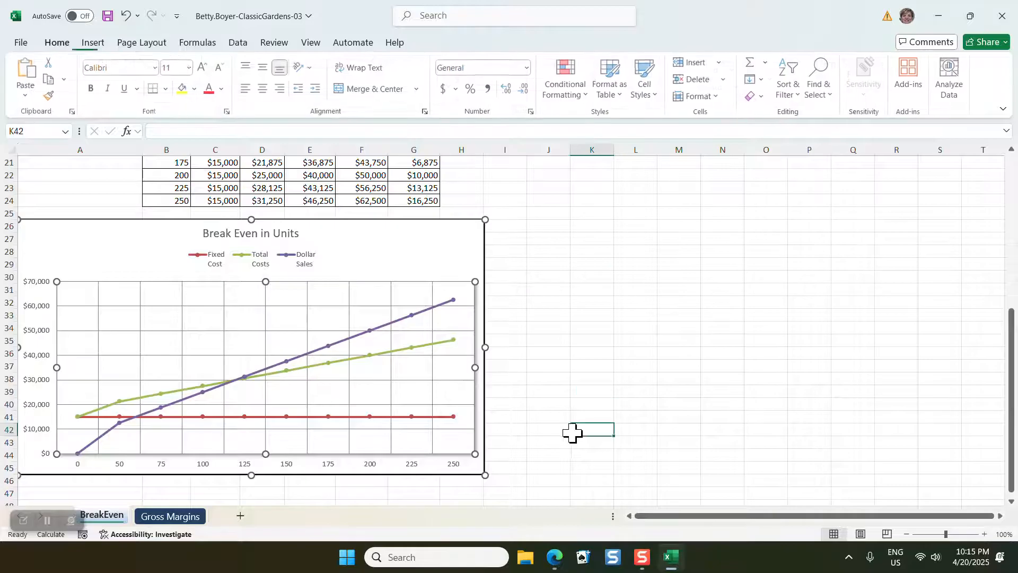
Set the Sales Price in cell B5 to $200
scroll(521, 485, "up", 2)
scroll(522, 485, "up", 5)
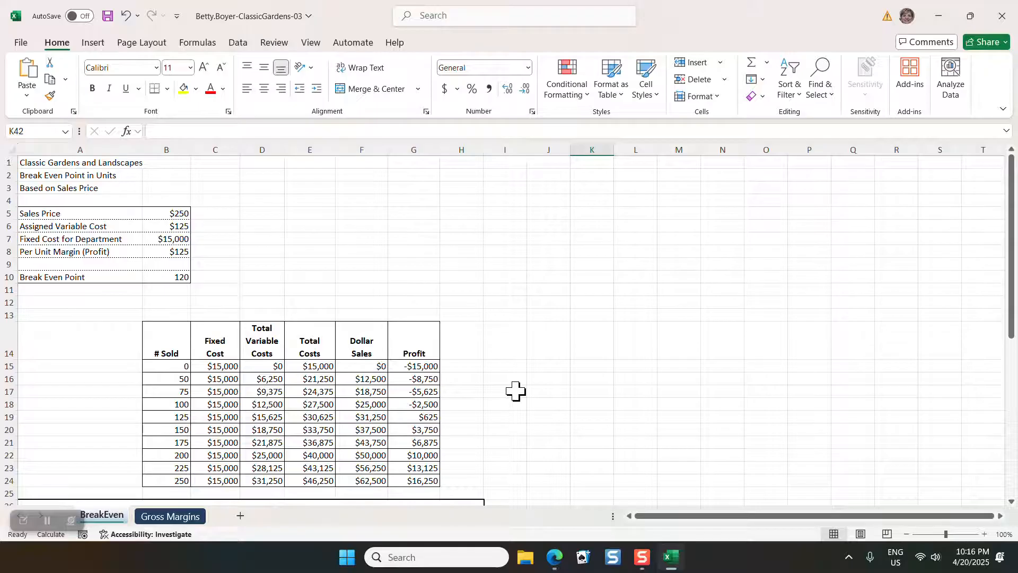
left_click(181, 213)
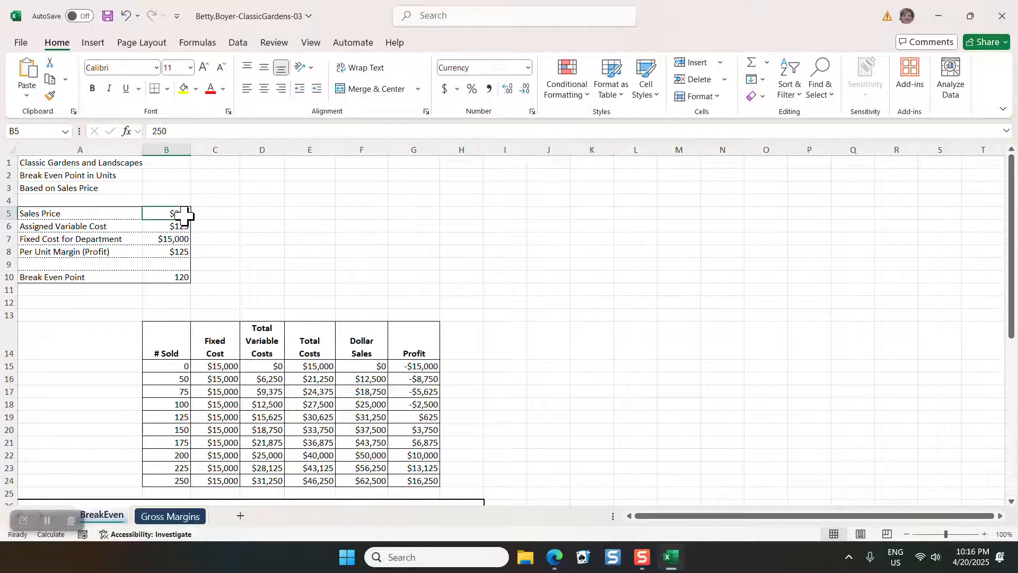
type("200")
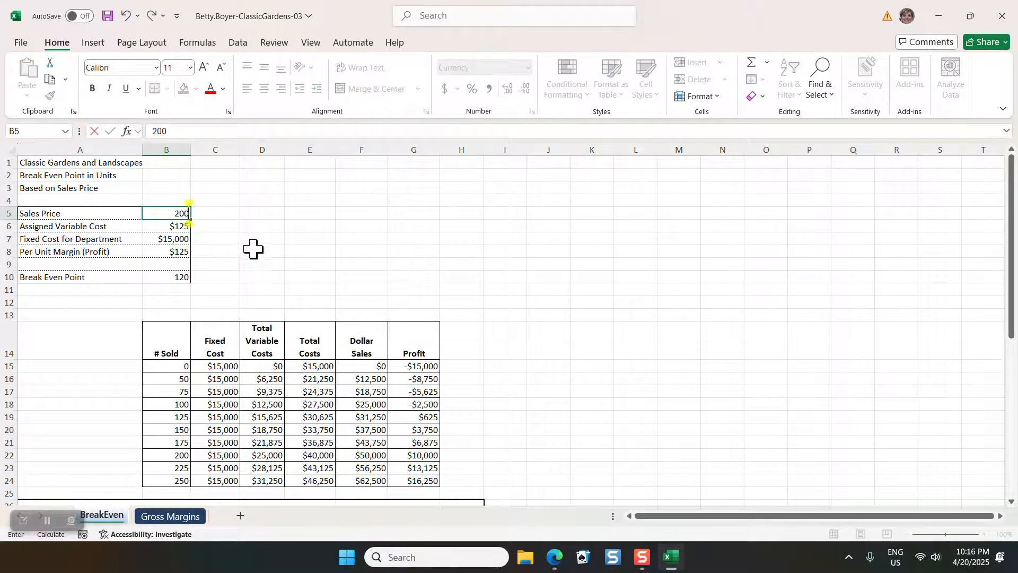
left_click(251, 263)
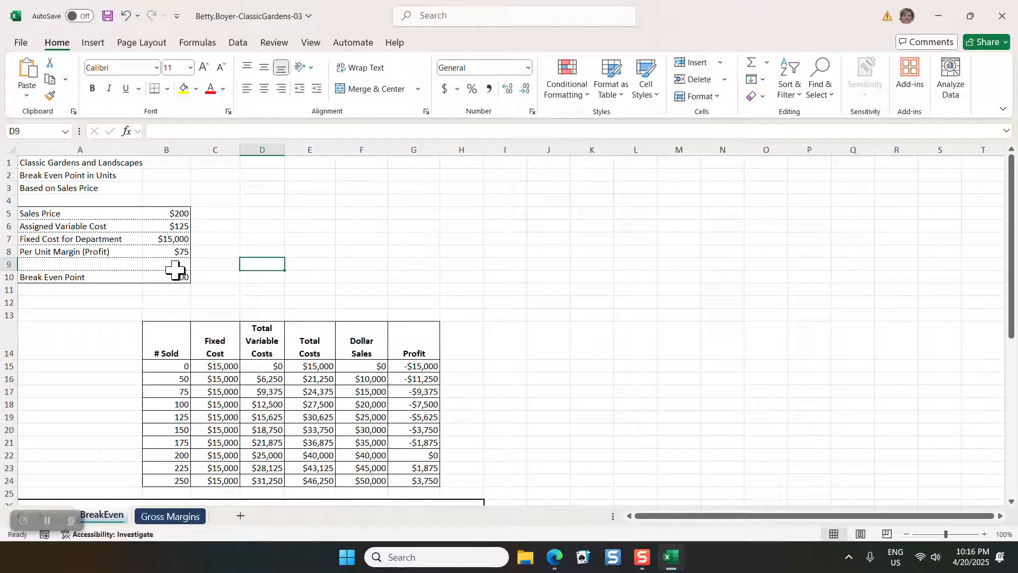
Set the Sales Price in cell B5 to $225
left_click(182, 213)
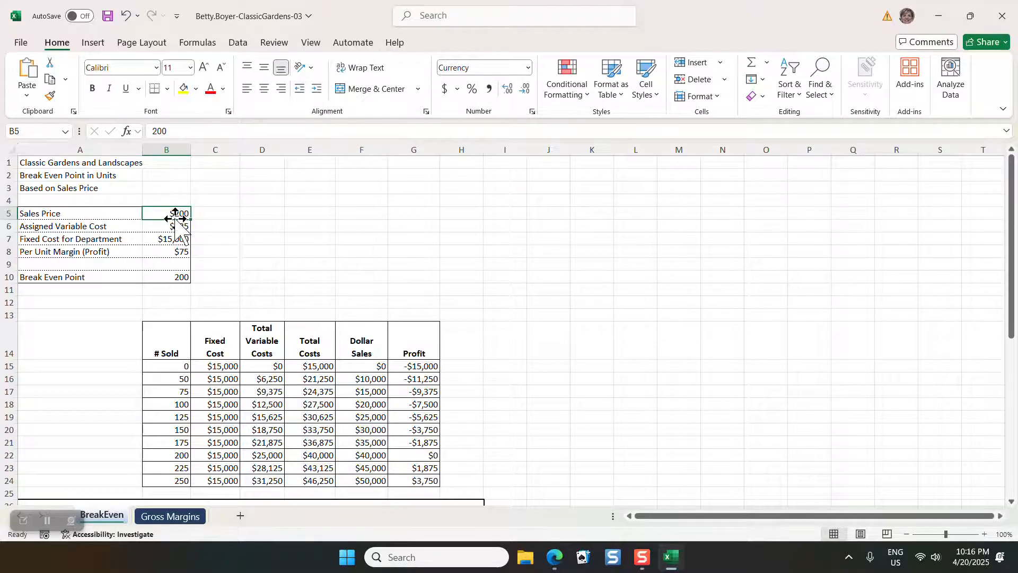
type("225")
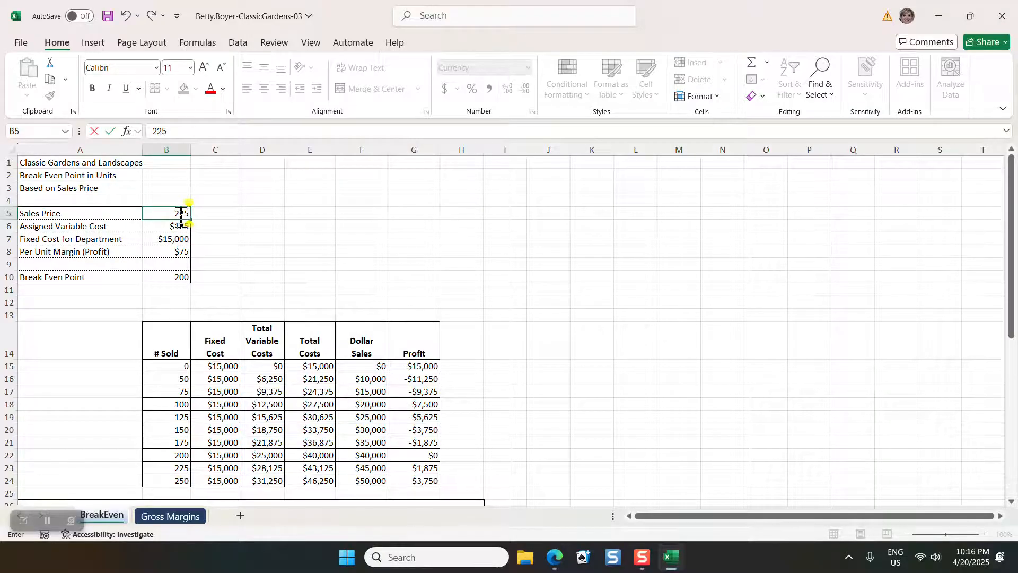
left_click(412, 289)
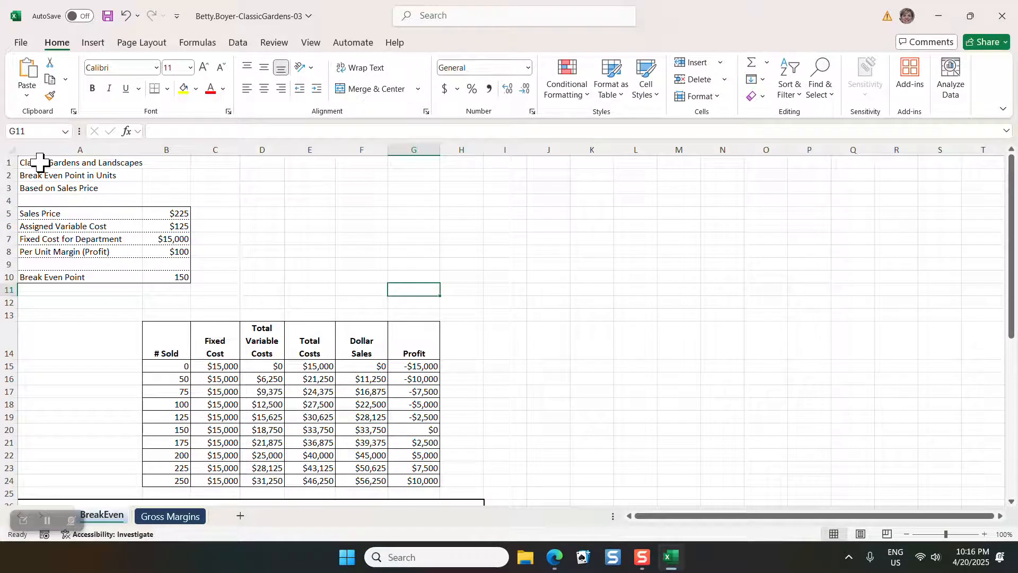
Set the font size of the three worksheet title lines in A1:A3 to 16
left_click_drag(41, 162, 48, 191)
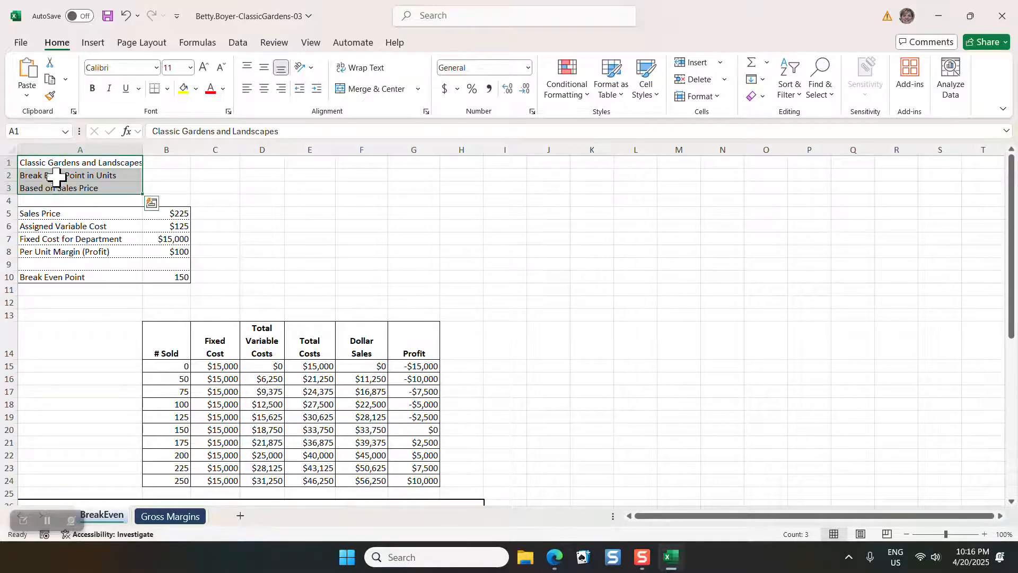
left_click(190, 67)
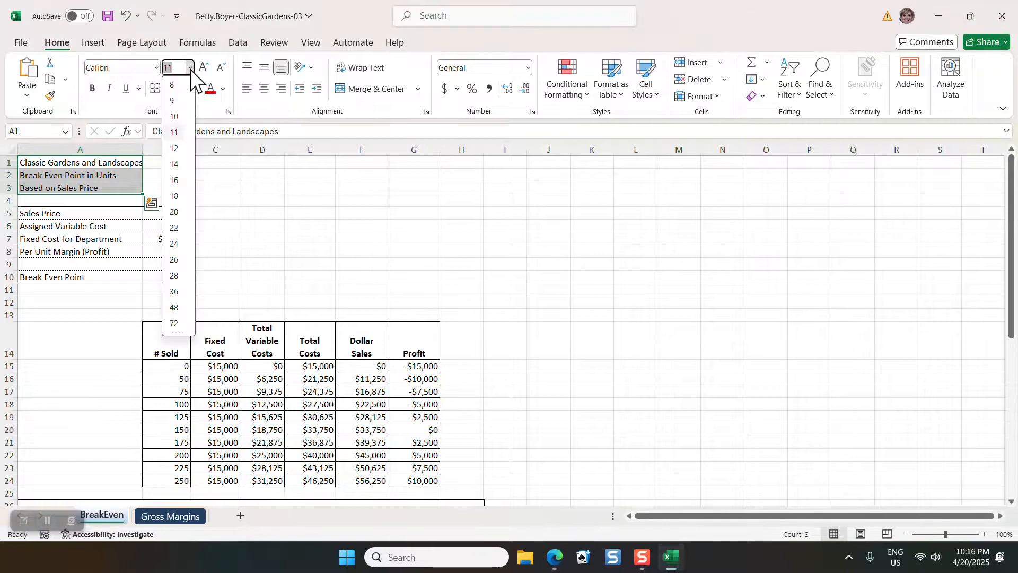
left_click(176, 181)
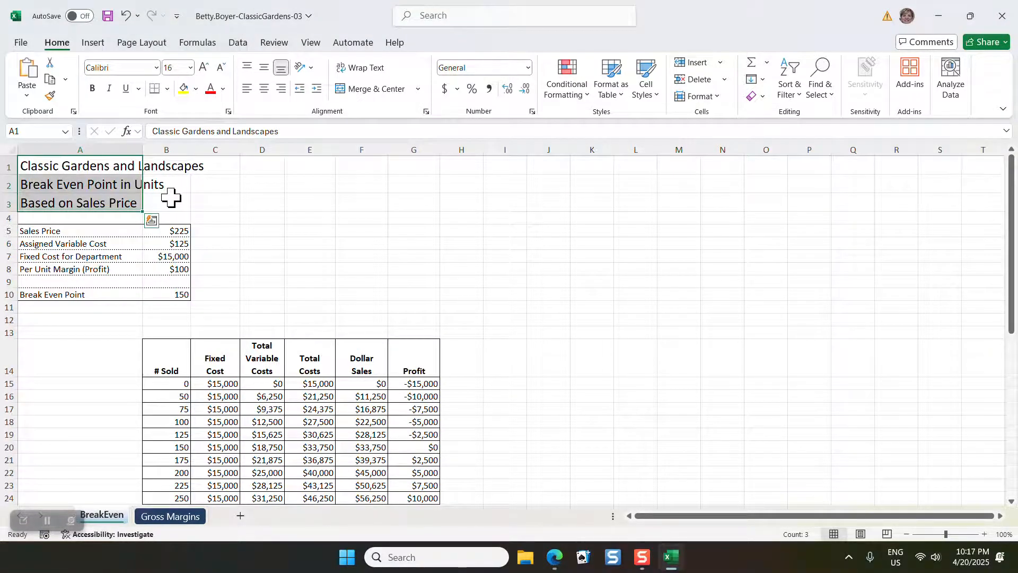
Center the three title lines horizontally over A1:H3 using Center Across Selection, without merging the cells
left_click(74, 166)
left_click_drag(74, 166, 78, 197)
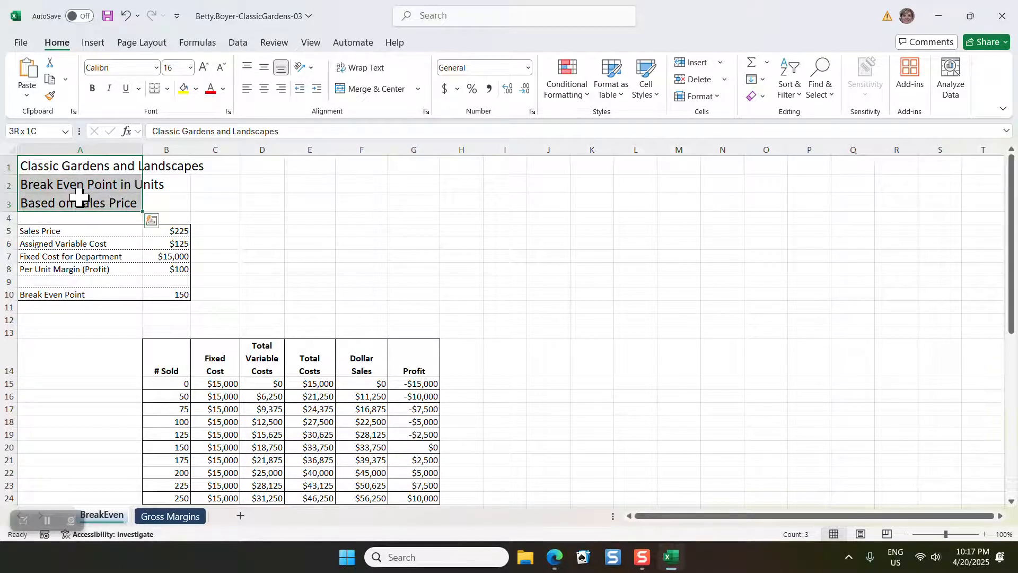
left_click_drag(78, 197, 457, 195)
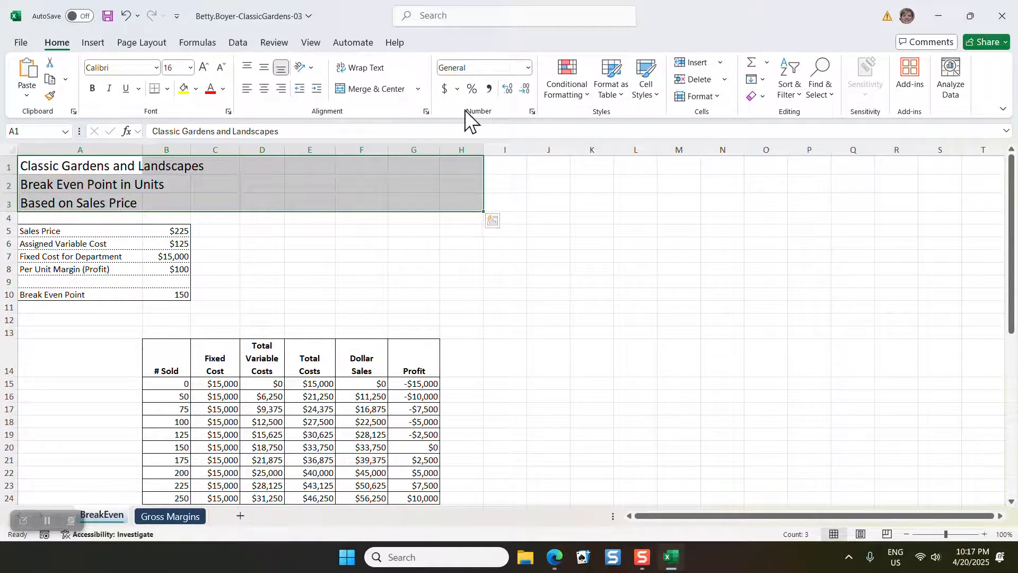
left_click(426, 112)
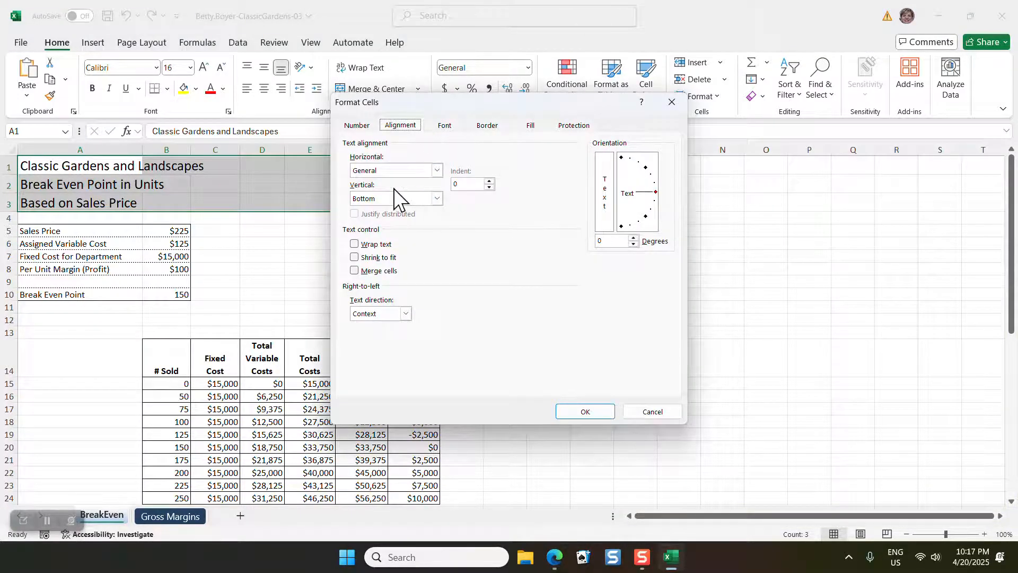
left_click(440, 172)
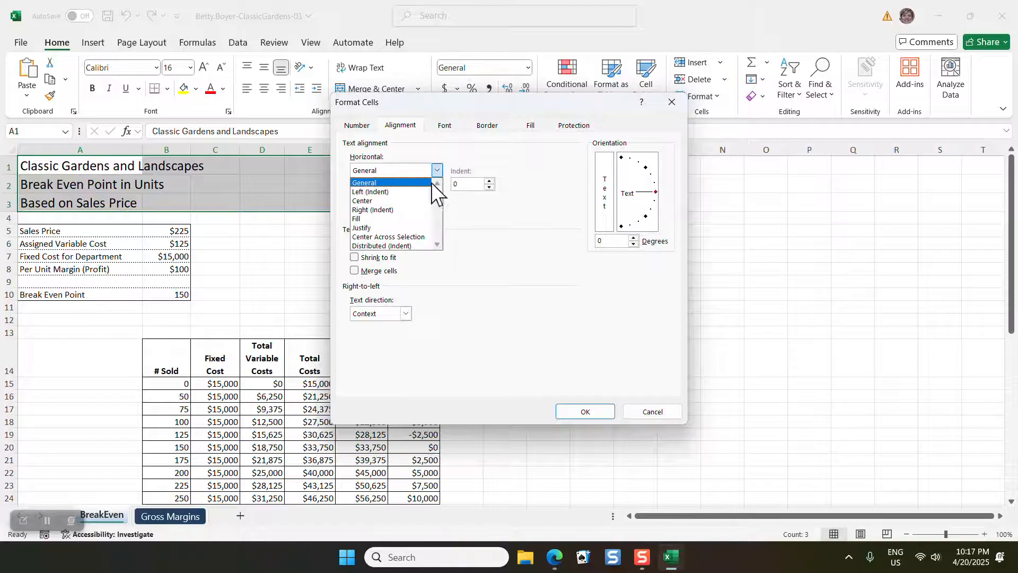
left_click(427, 237)
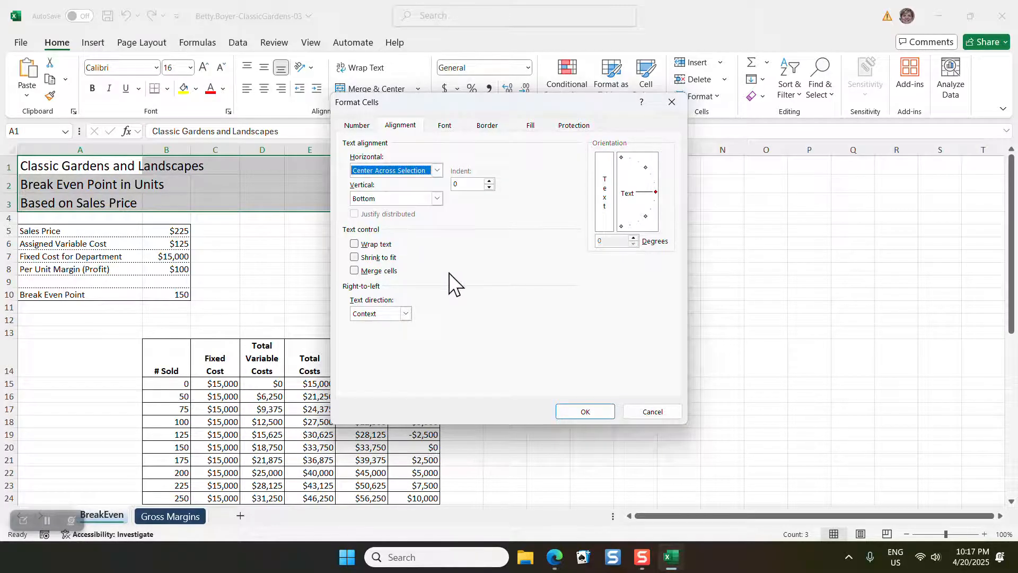
left_click(607, 413)
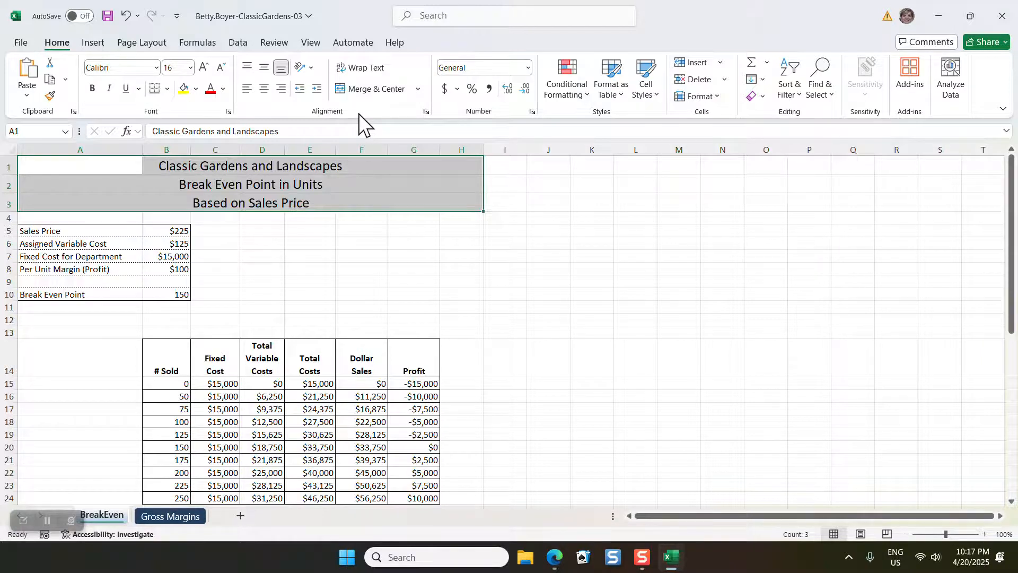
Check the horizontal alignment setting of the title in cell A1 and leave it as it is
left_click(43, 169)
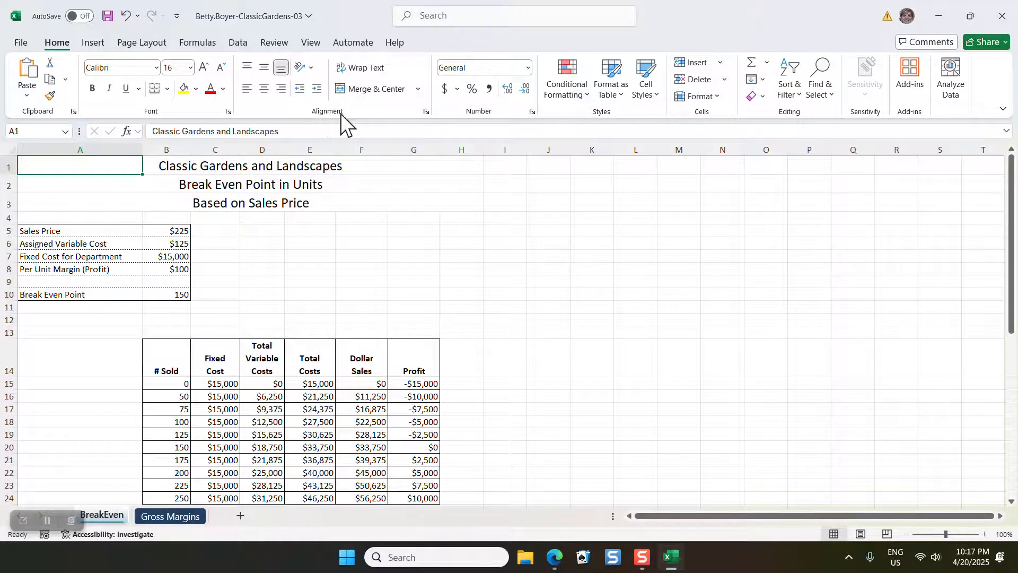
left_click(426, 112)
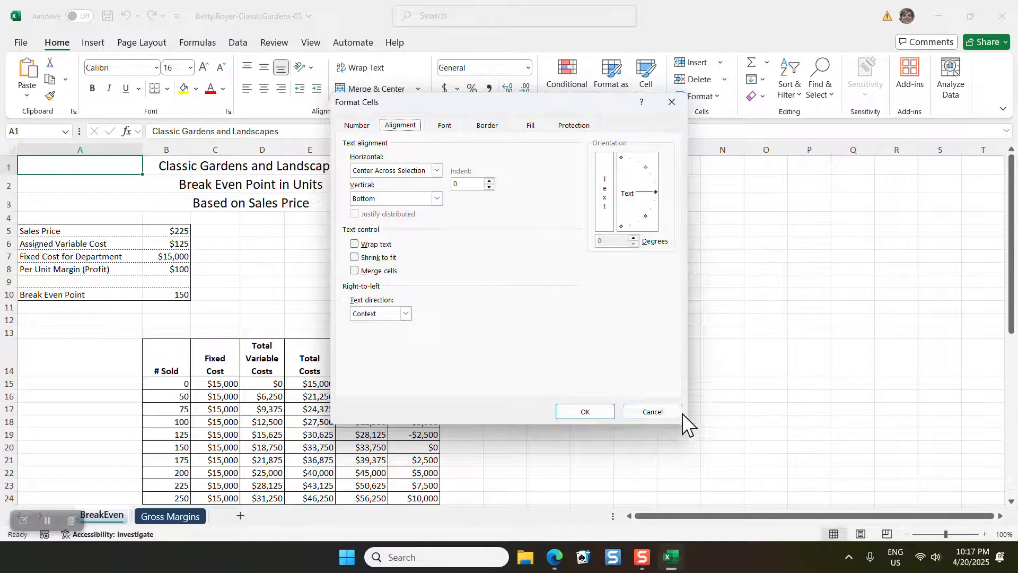
left_click(652, 412)
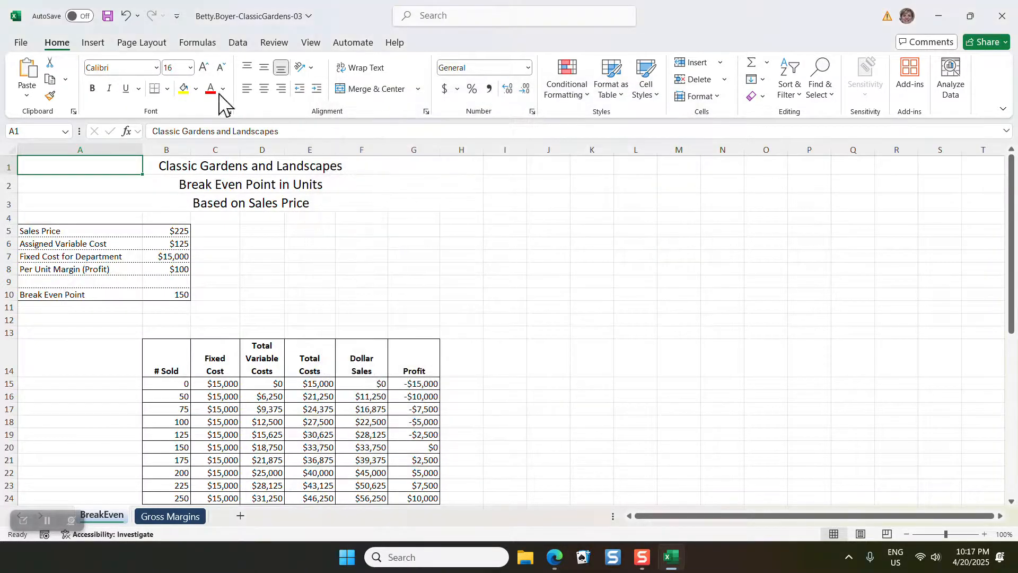
Set the BreakEven worksheet's page orientation to landscape and center its content horizontally on the page
left_click(141, 43)
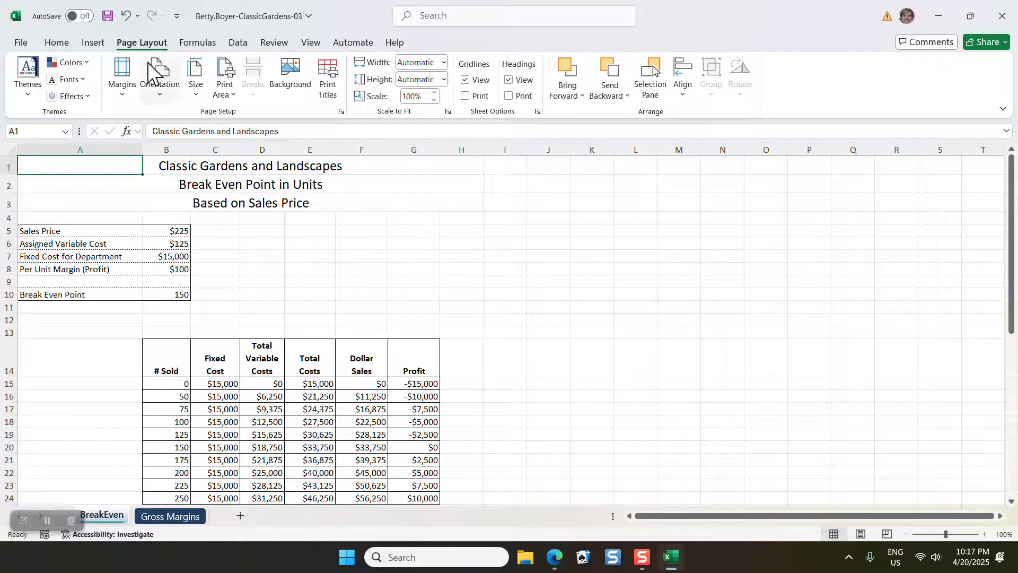
left_click(342, 111)
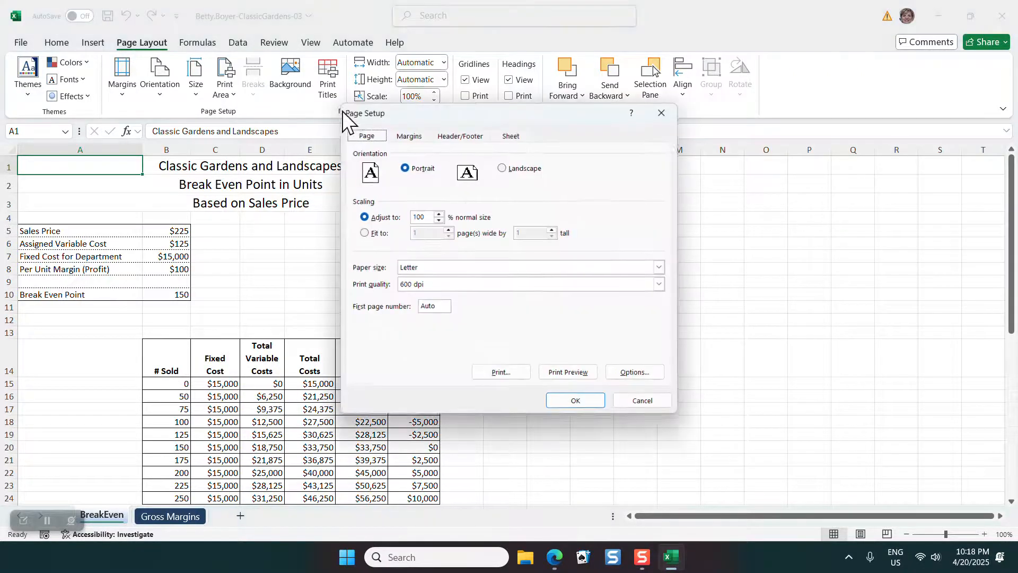
left_click(501, 168)
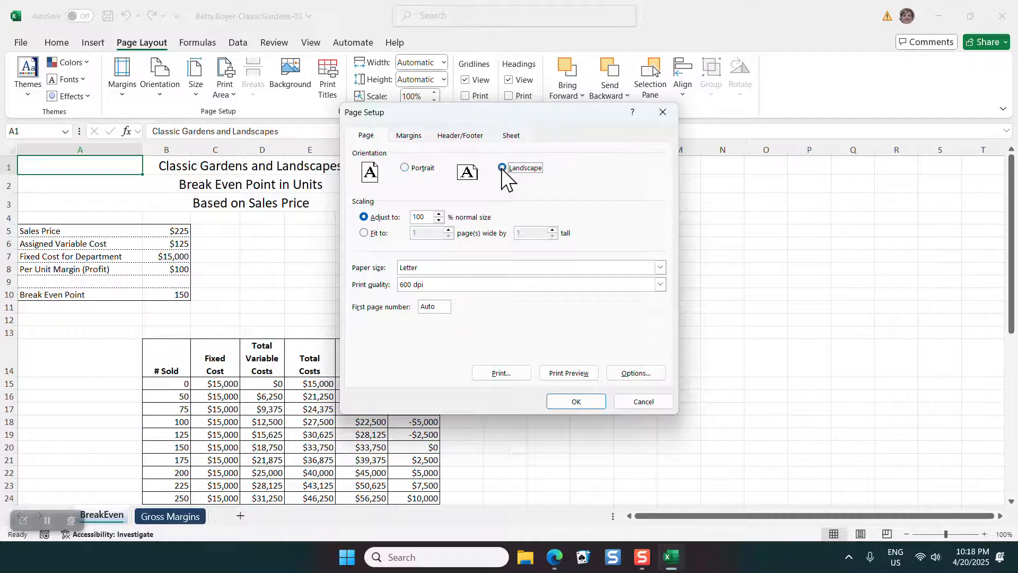
left_click(407, 136)
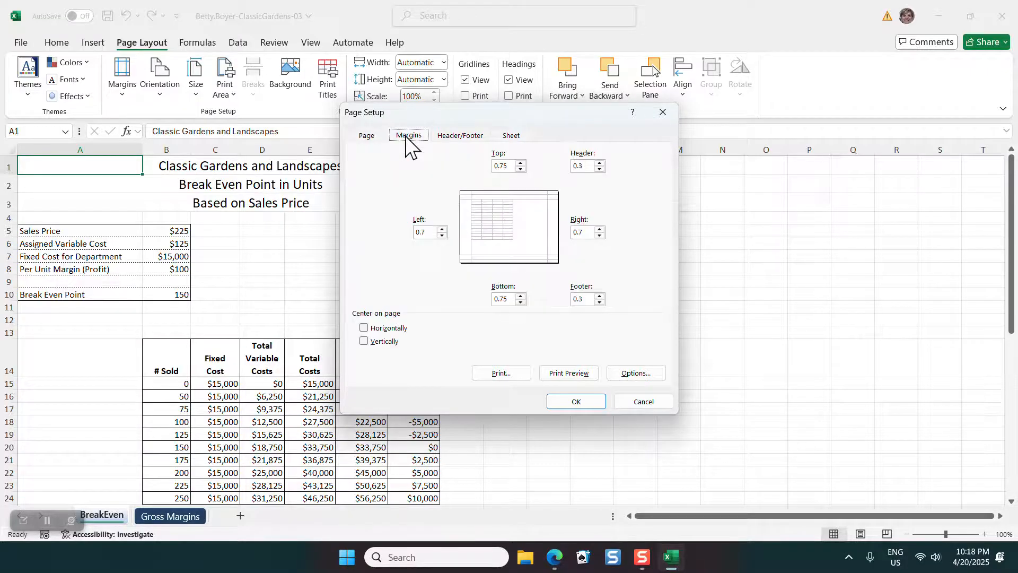
left_click(364, 328)
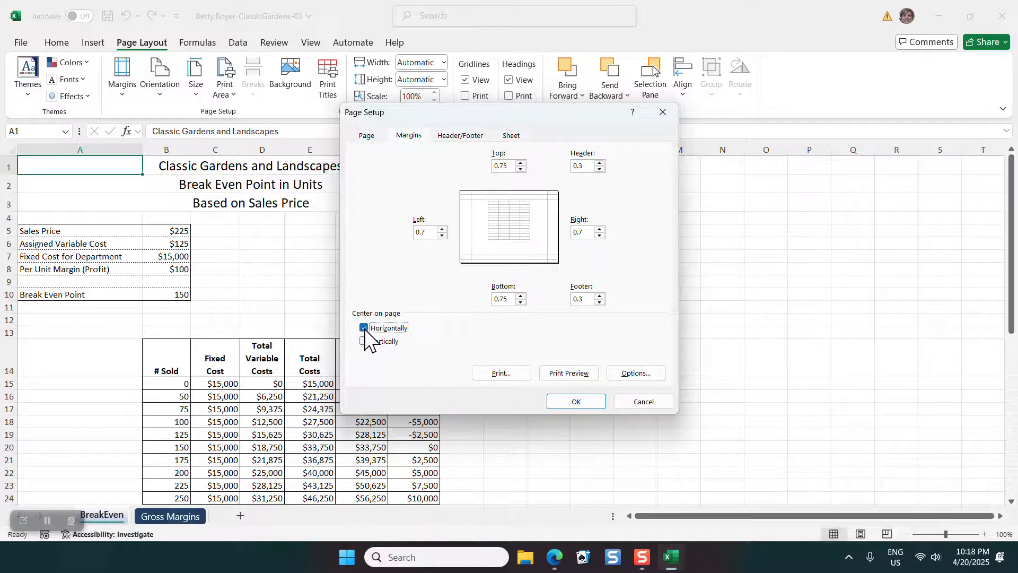
Scale the BreakEven worksheet to fit 1 page wide by 1 page tall and apply the page setup
left_click(371, 137)
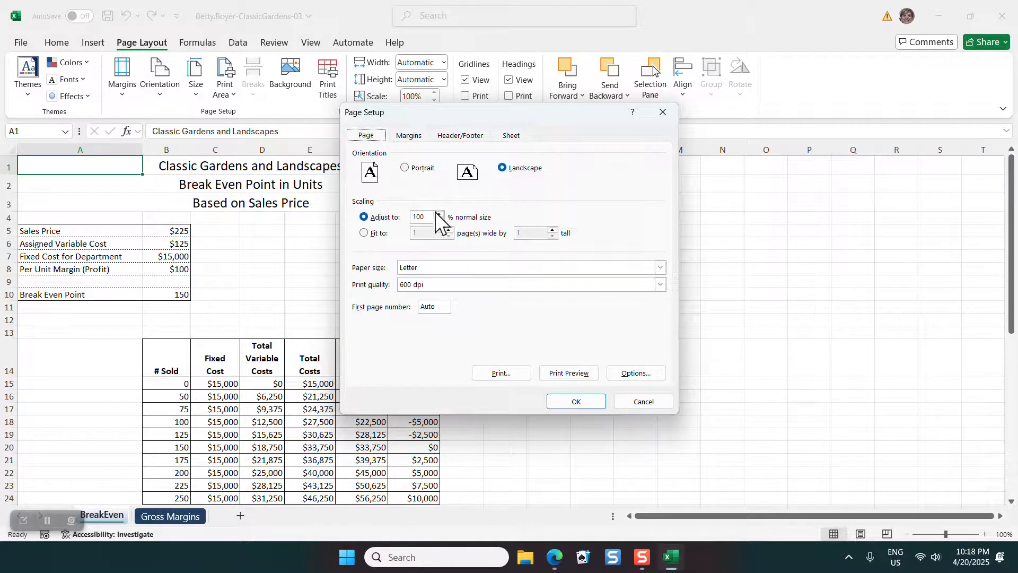
left_click(364, 233)
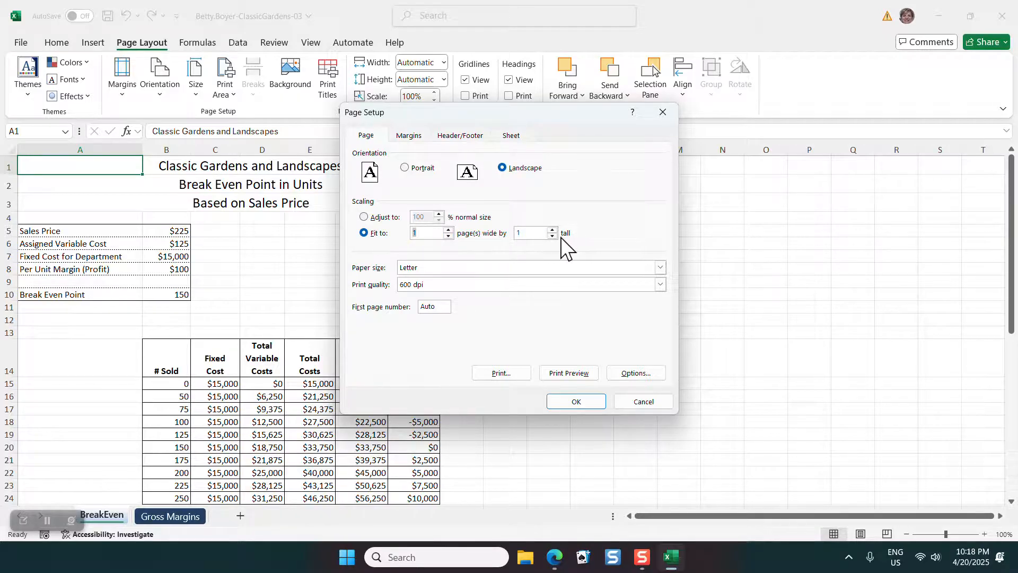
left_click(590, 404)
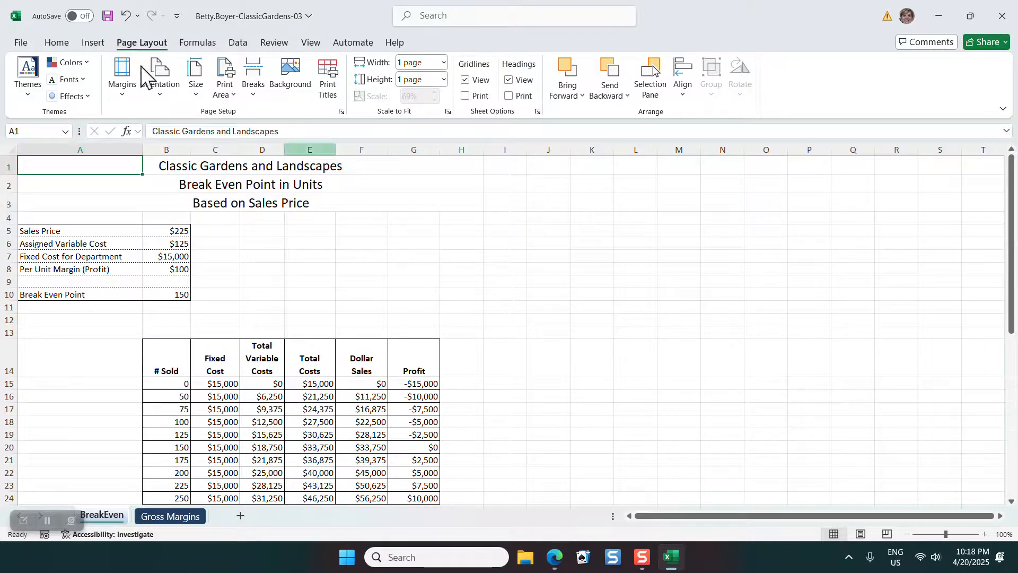
Save the workbook under its existing name and location
left_click(21, 42)
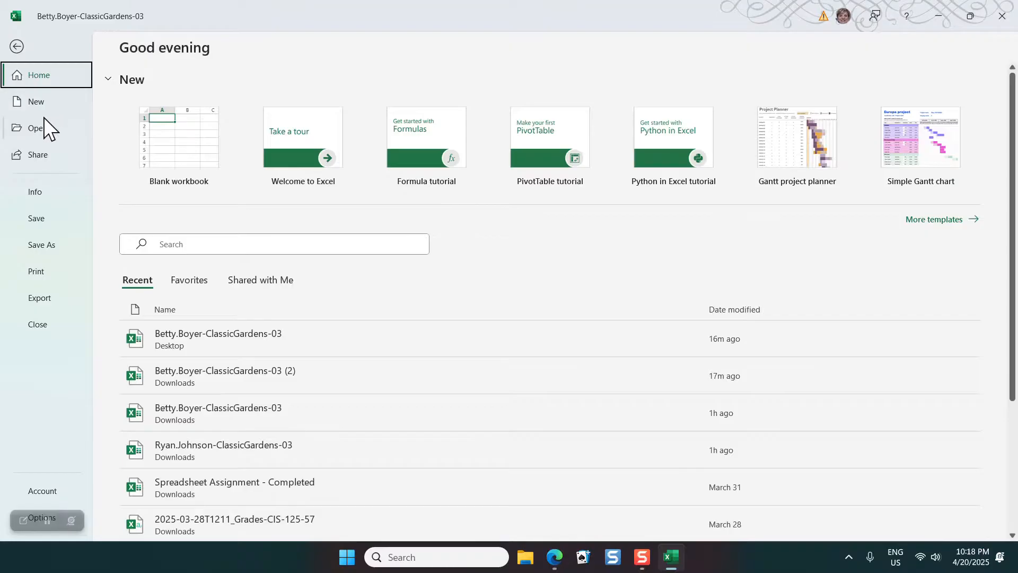
left_click(52, 246)
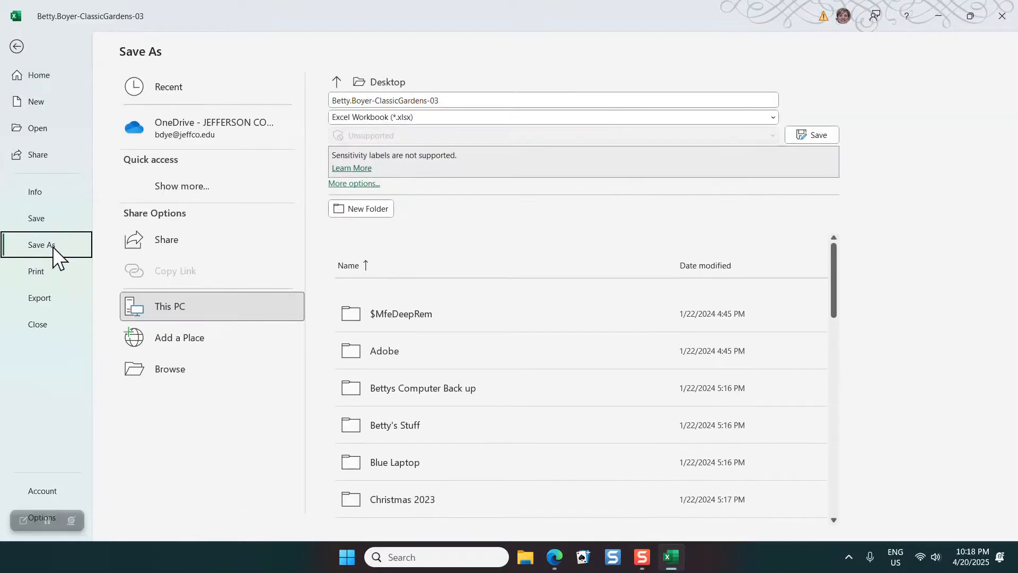
left_click(37, 216)
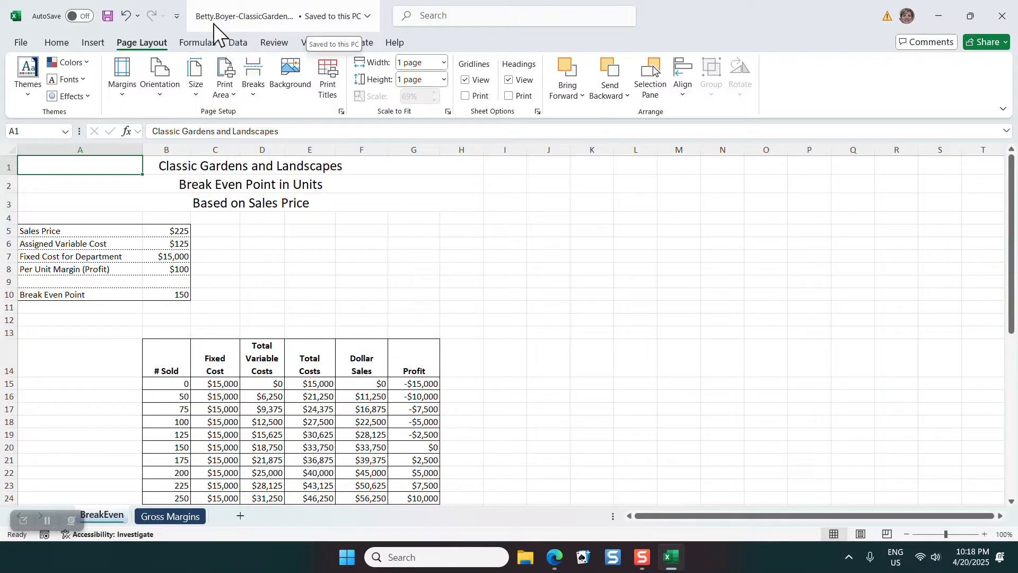
left_click(108, 16)
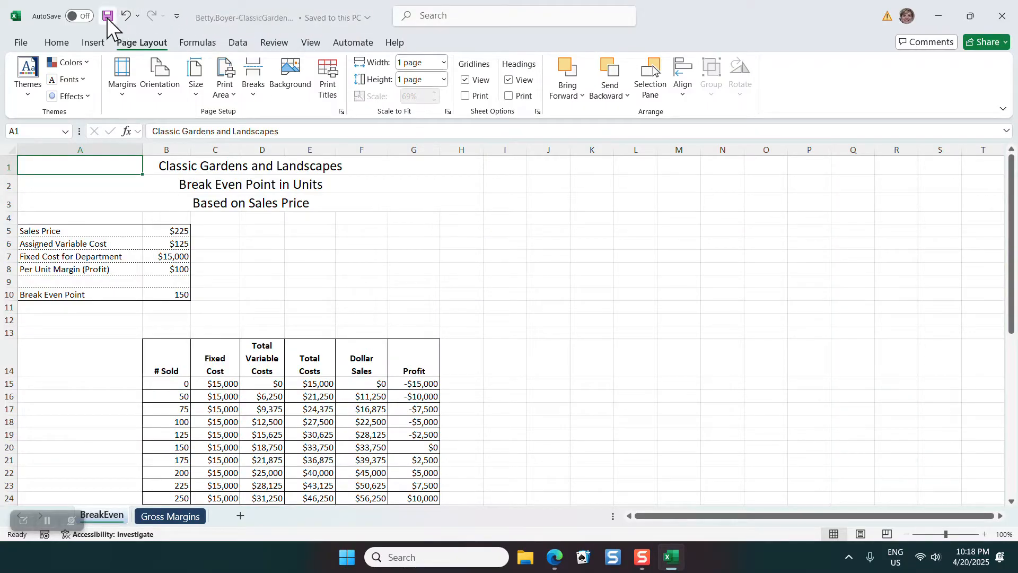